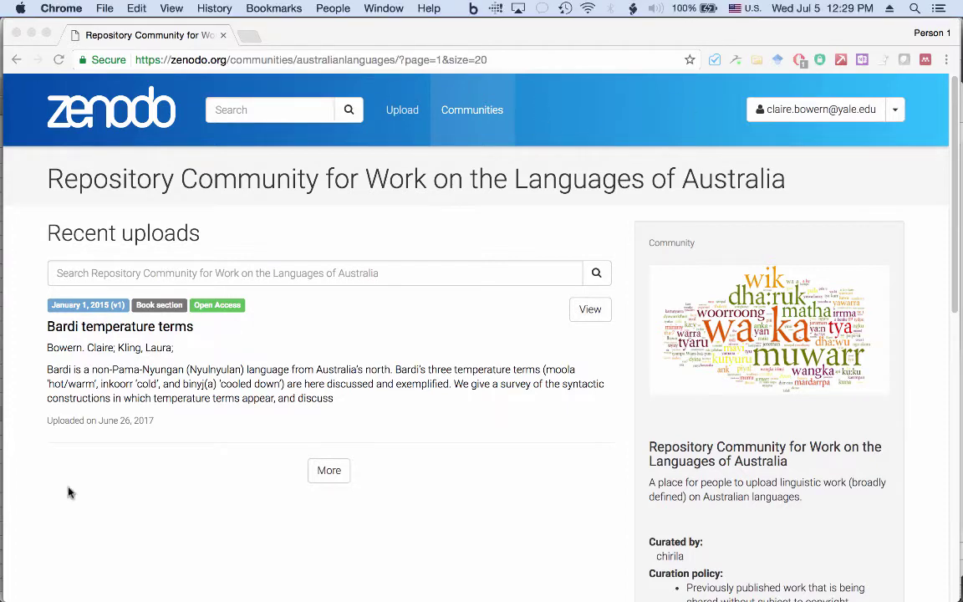
Step: Open a new upload form for the Languages of Australia community
{"action": "left_click", "coordinate": [491, 339]}
{"action": "scroll", "coordinate": [491, 339], "scroll_direction": "down", "scroll_amount": 8}
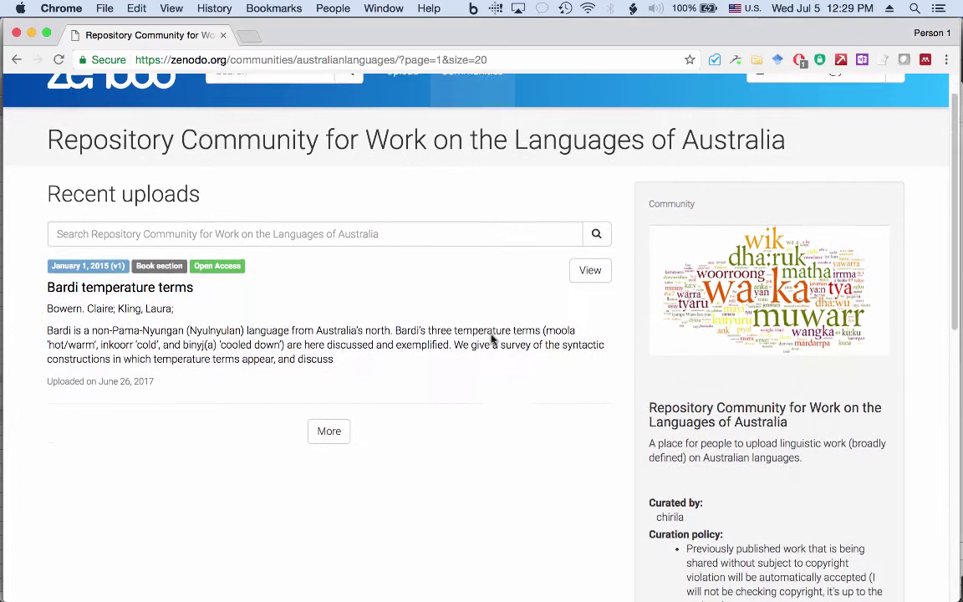
{"action": "scroll", "coordinate": [492, 340], "scroll_direction": "down", "scroll_amount": 4}
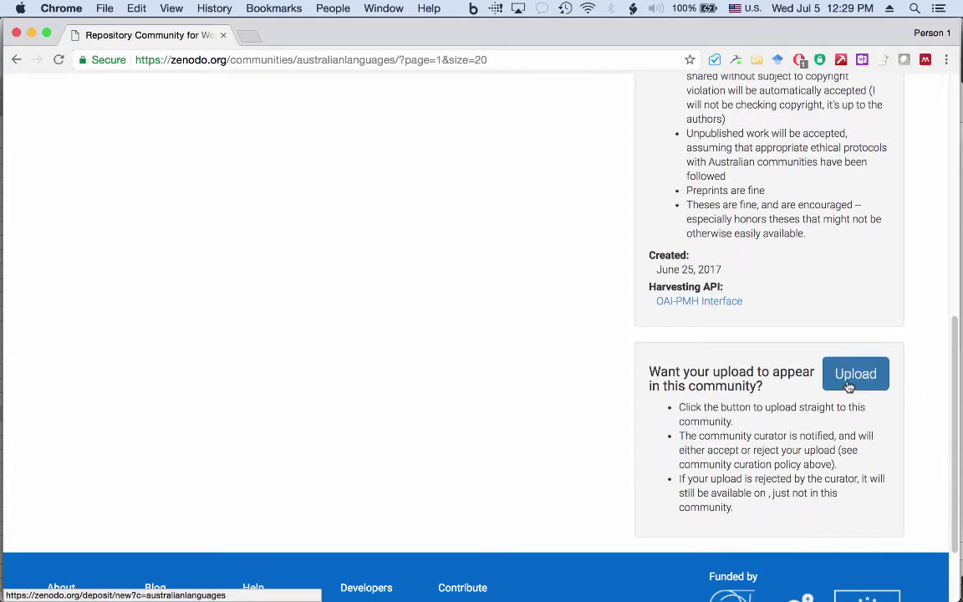
{"action": "left_click", "coordinate": [849, 387]}
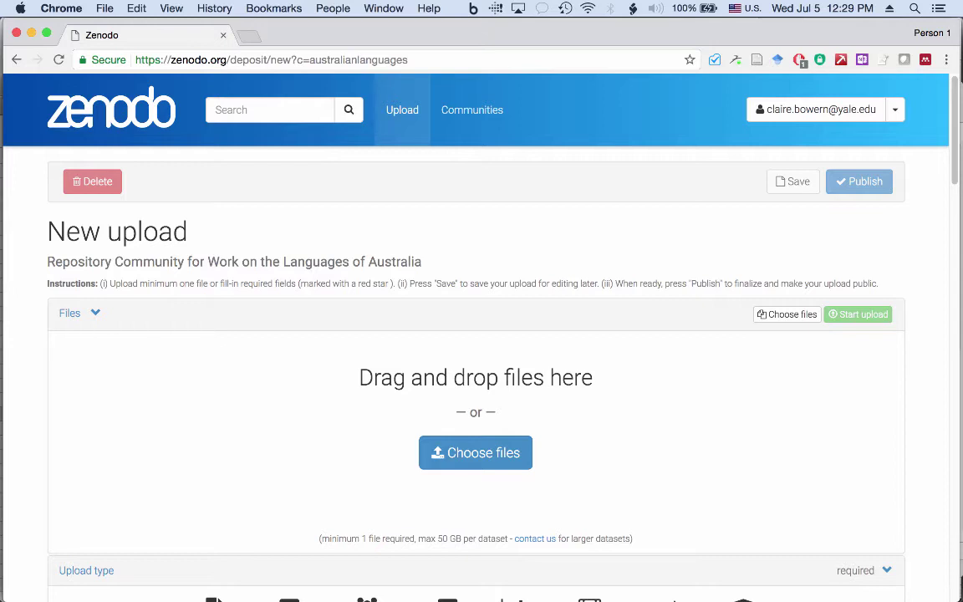
Step: Add lsa06_paper.pdf (132 Kb) to the upload's files
{"action": "left_click_drag", "start_coordinate": [339, 526], "coordinate": [387, 432]}
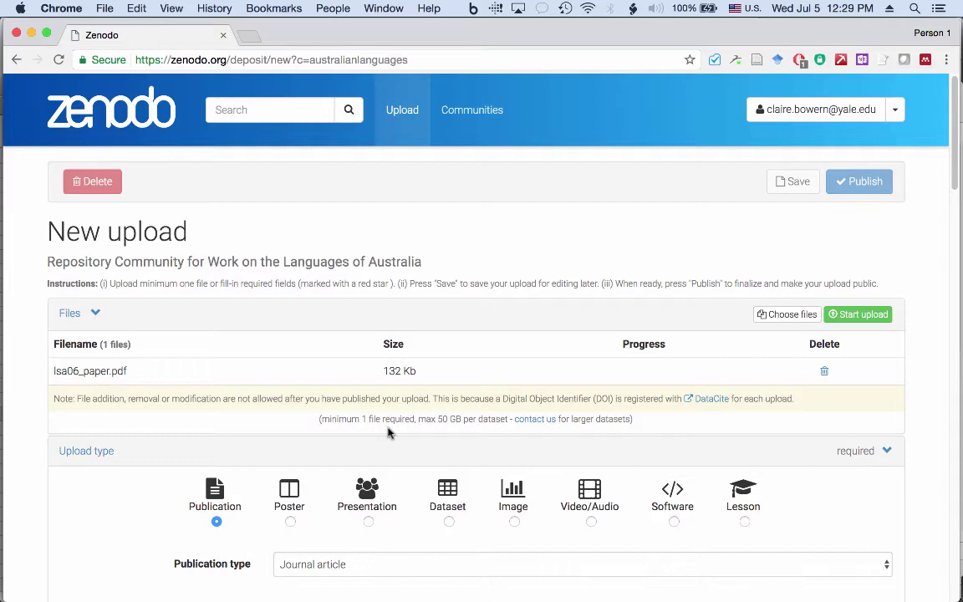
{"action": "scroll", "coordinate": [388, 433], "scroll_direction": "down", "scroll_amount": 1}
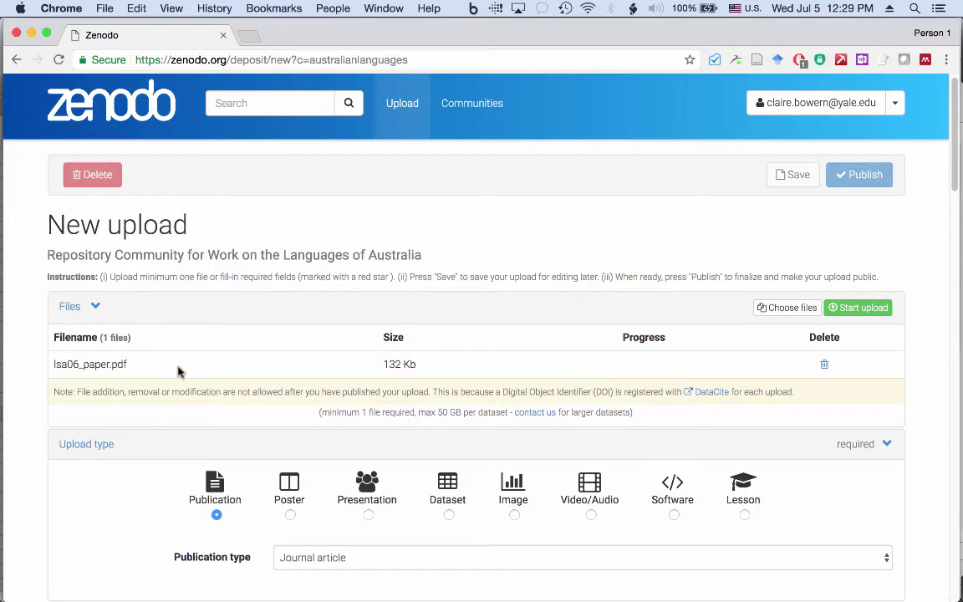
{"action": "scroll", "coordinate": [178, 372], "scroll_direction": "down", "scroll_amount": 3}
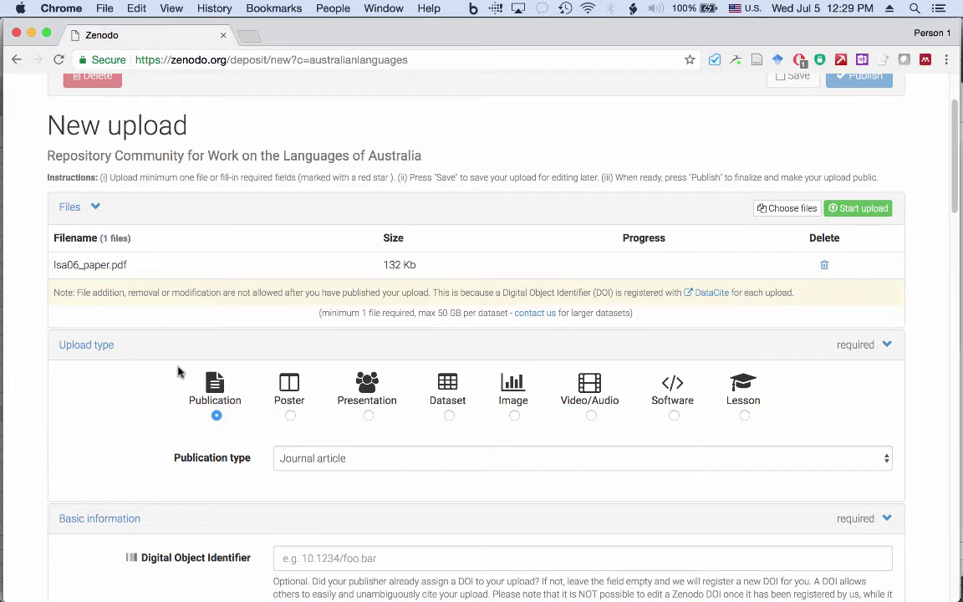
Step: Upload lsa06_paper.pdf, then bring up the paper in Skim
{"action": "left_click", "coordinate": [856, 213]}
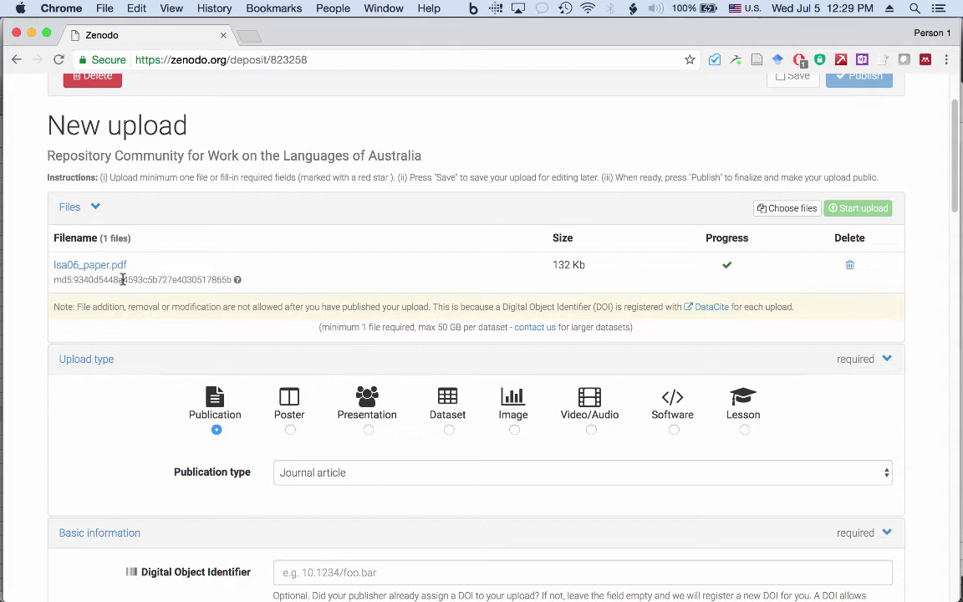
{"action": "scroll", "coordinate": [123, 279], "scroll_direction": "down", "scroll_amount": 2}
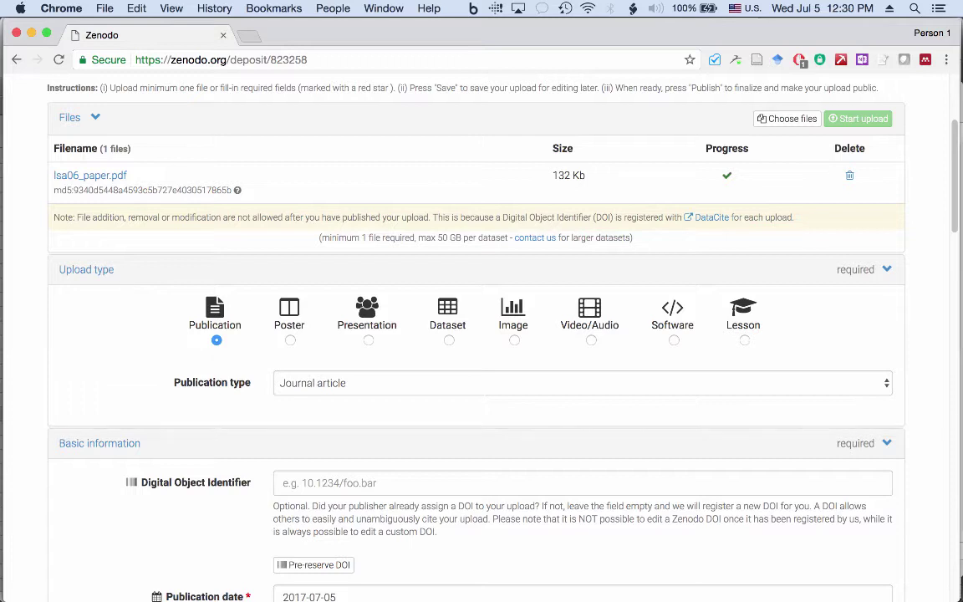
{"action": "key", "text": "super+Tab"}
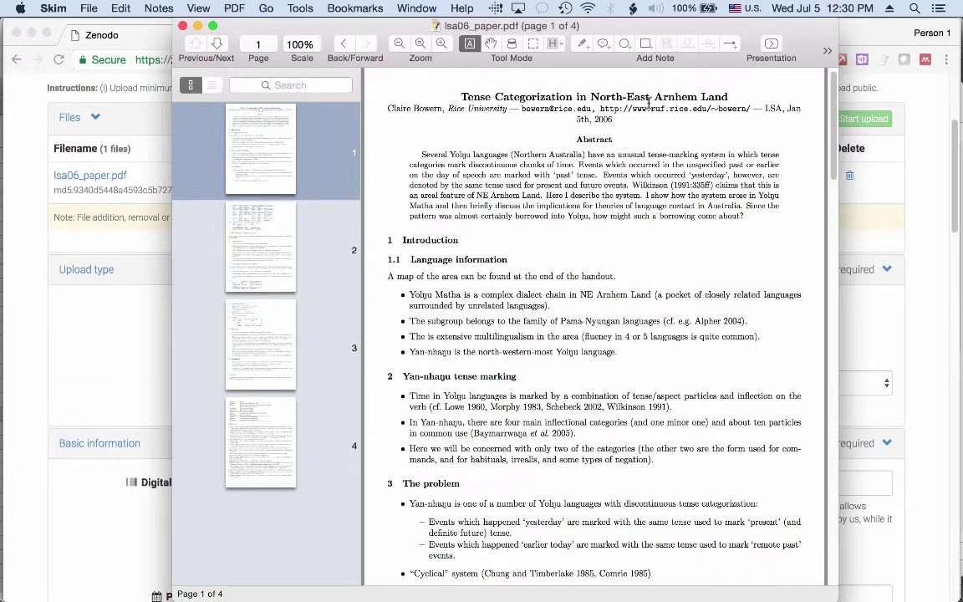
Step: Minimise the Skim window showing 'Tense Categorization in North-East Arnhem Land'
{"action": "double_click", "coordinate": [791, 31]}
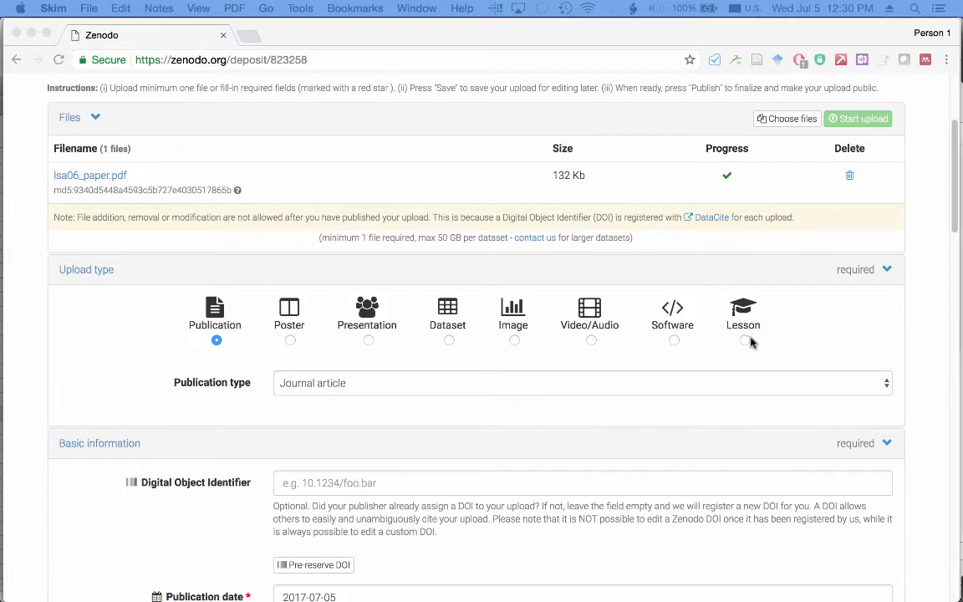
Step: Change the upload type from Publication to Presentation
{"action": "left_click", "coordinate": [367, 346]}
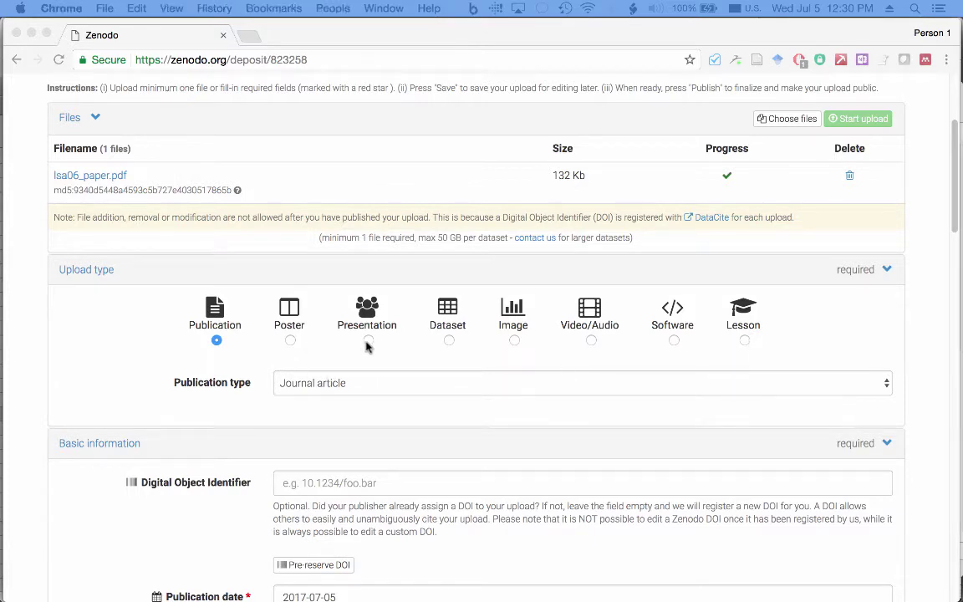
{"action": "left_click", "coordinate": [367, 342]}
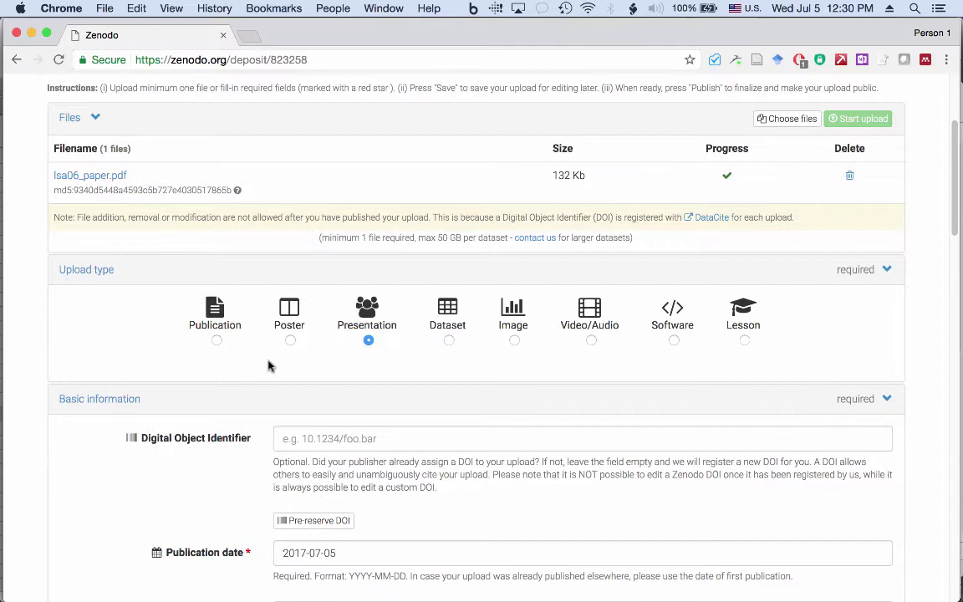
{"action": "scroll", "coordinate": [180, 411], "scroll_direction": "down", "scroll_amount": 5}
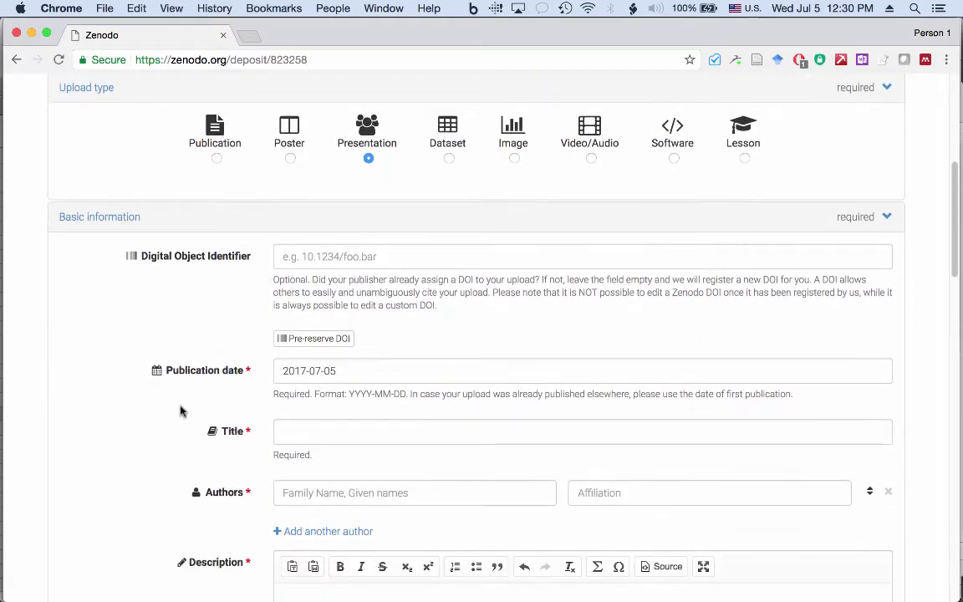
{"action": "scroll", "coordinate": [179, 411], "scroll_direction": "down", "scroll_amount": 3}
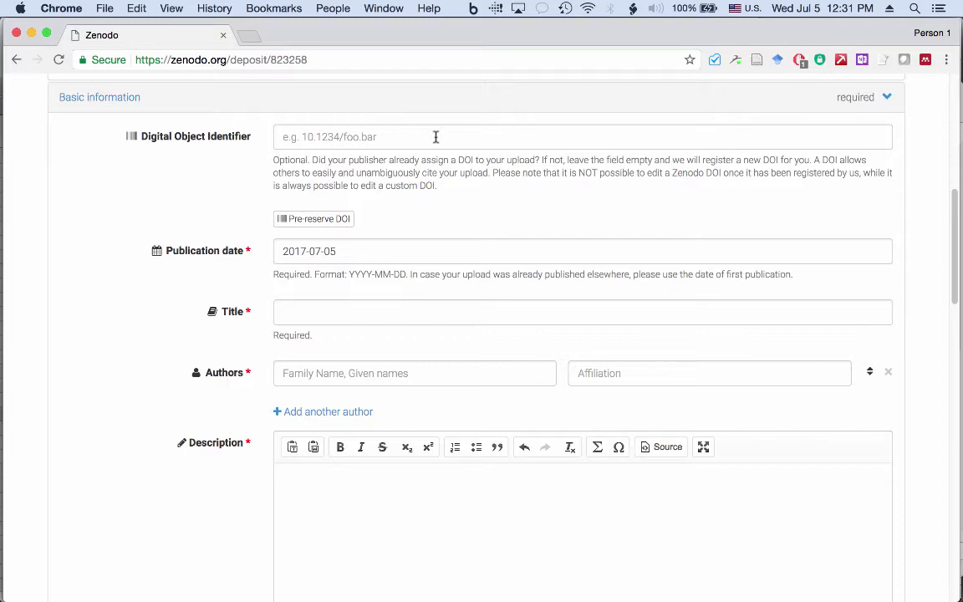
Step: Set publication date 2006-01-05 and title 'Tense Categorization in North-East Arnhem Land'
{"action": "left_click", "coordinate": [372, 250]}
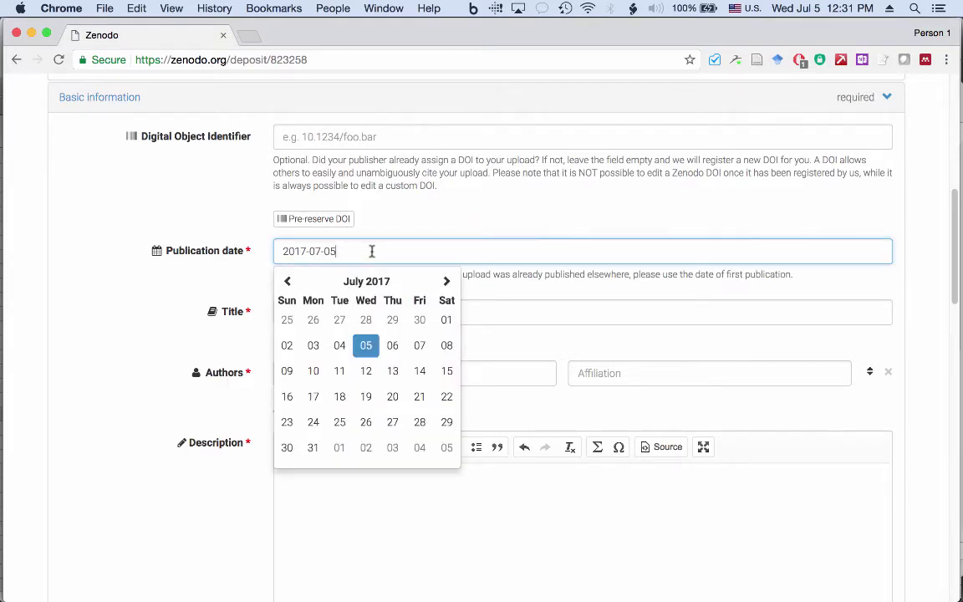
{"action": "key", "text": "super+a"}
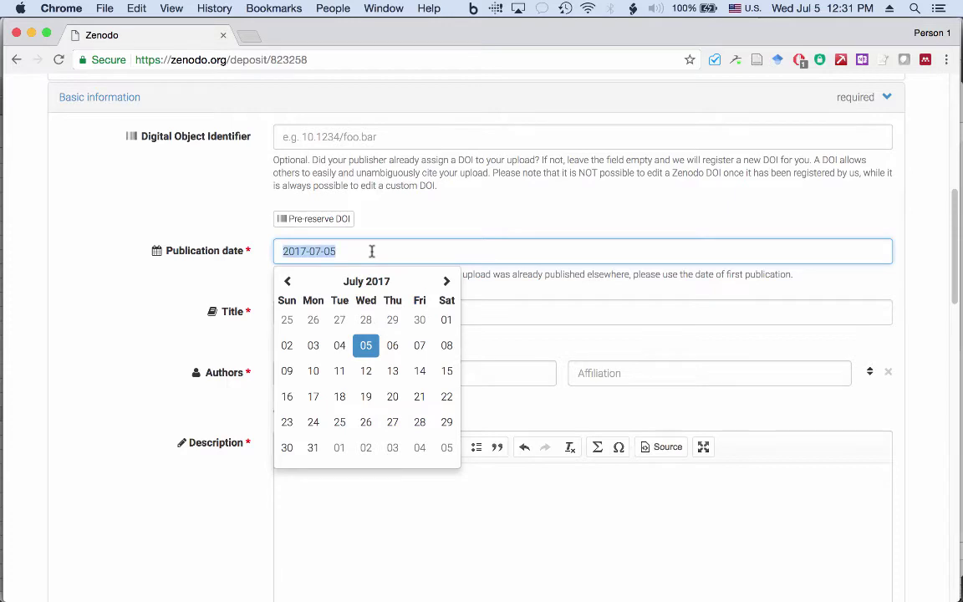
{"action": "type", "text": "2006-01"}
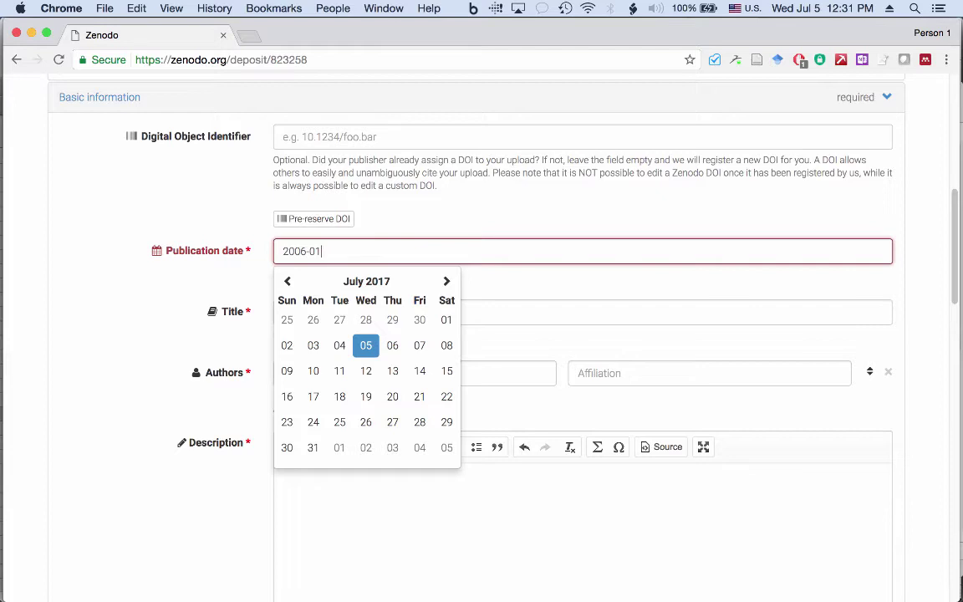
{"action": "type", "text": "-05"}
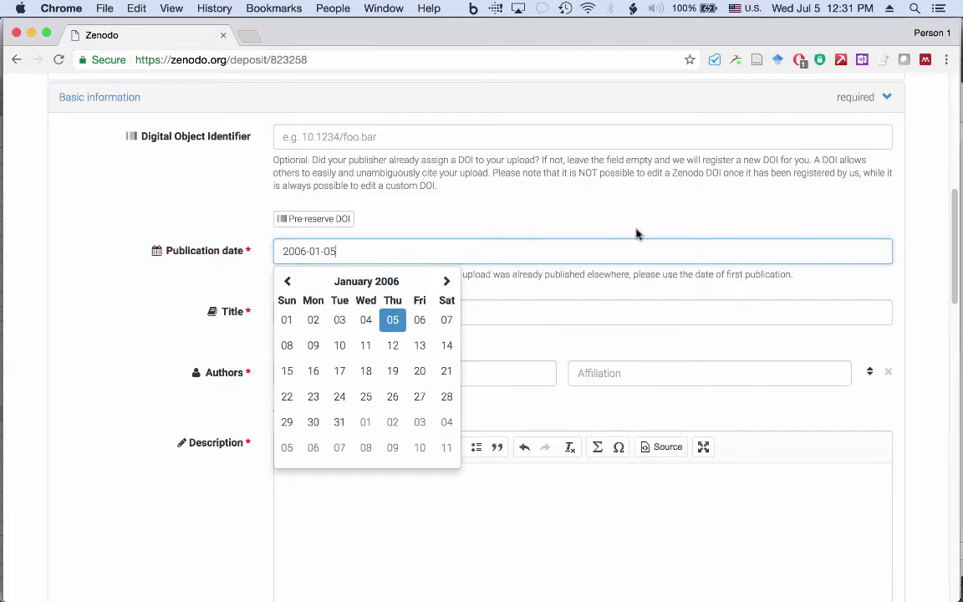
{"action": "key", "text": "Tab"}
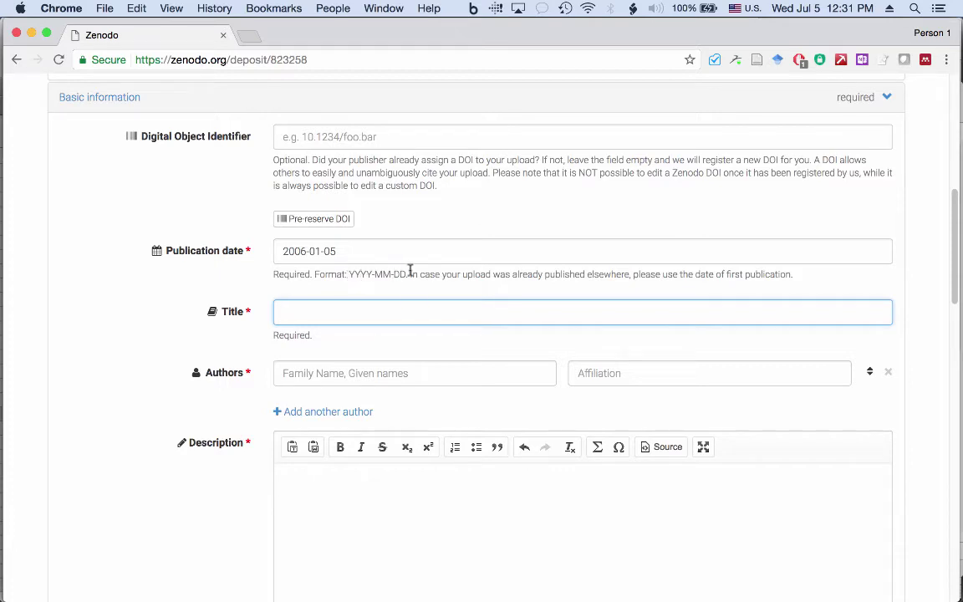
{"action": "type", "text": "Tense Categoriza"}
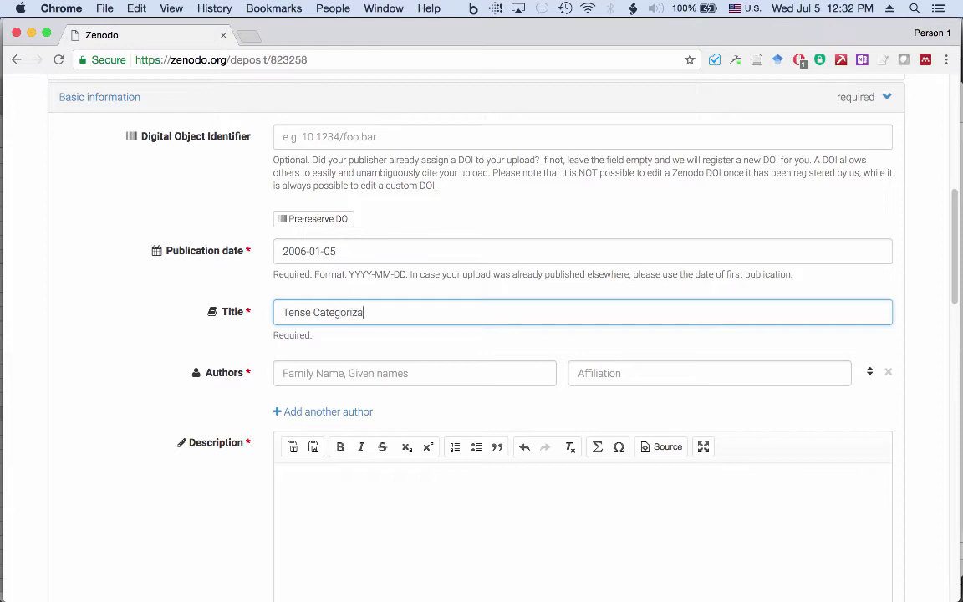
{"action": "type", "text": "tion in North-"}
{"action": "type", "text": "East Arnhem "}
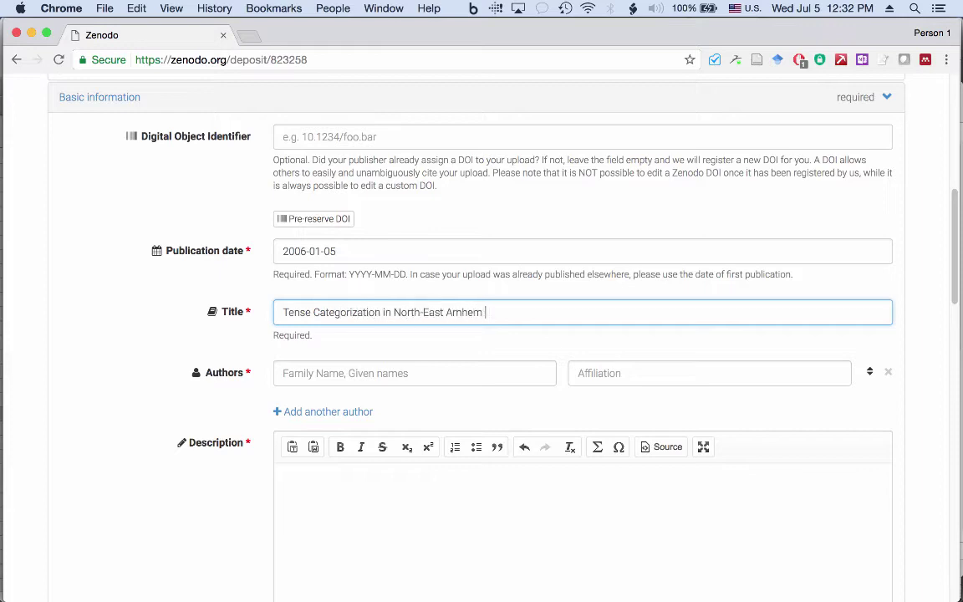
{"action": "type", "text": "Land"}
Step: Add the author's name with affiliation Yale University
{"action": "left_click", "coordinate": [355, 372]}
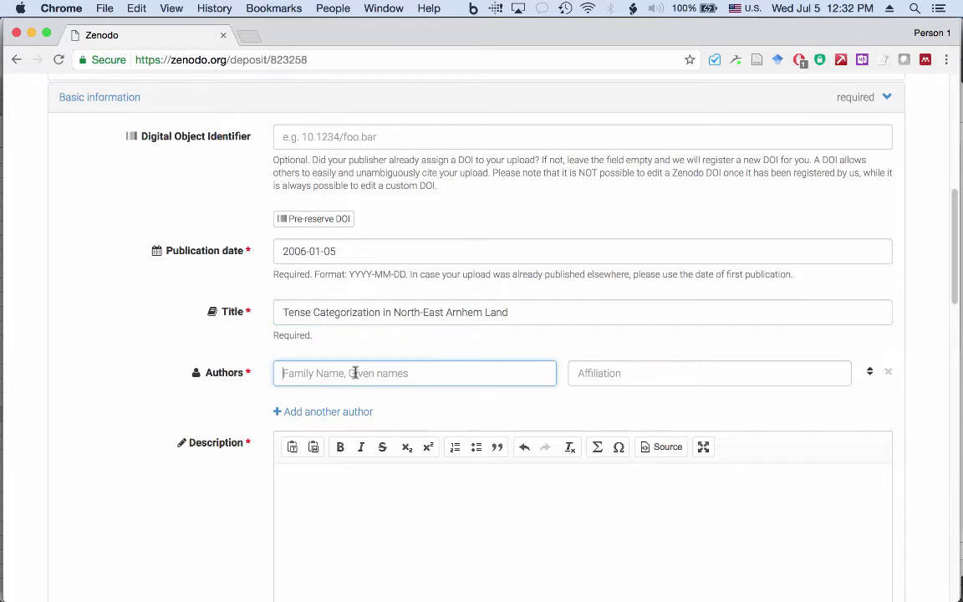
{"action": "type", "text": "Bower,"}
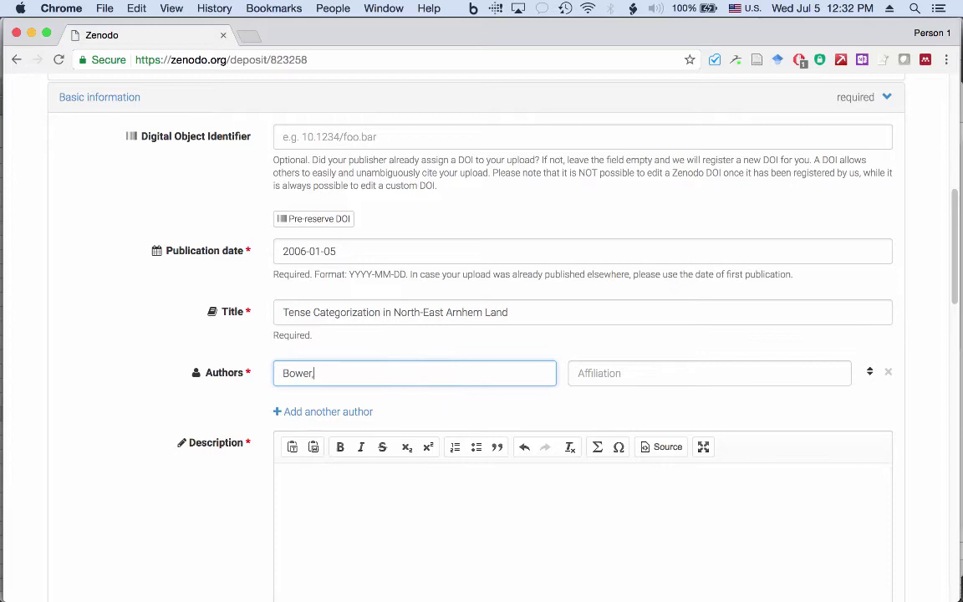
{"action": "type", "text": "n, Claire"}
{"action": "left_click", "coordinate": [641, 379]}
{"action": "type", "text": "Yale"}
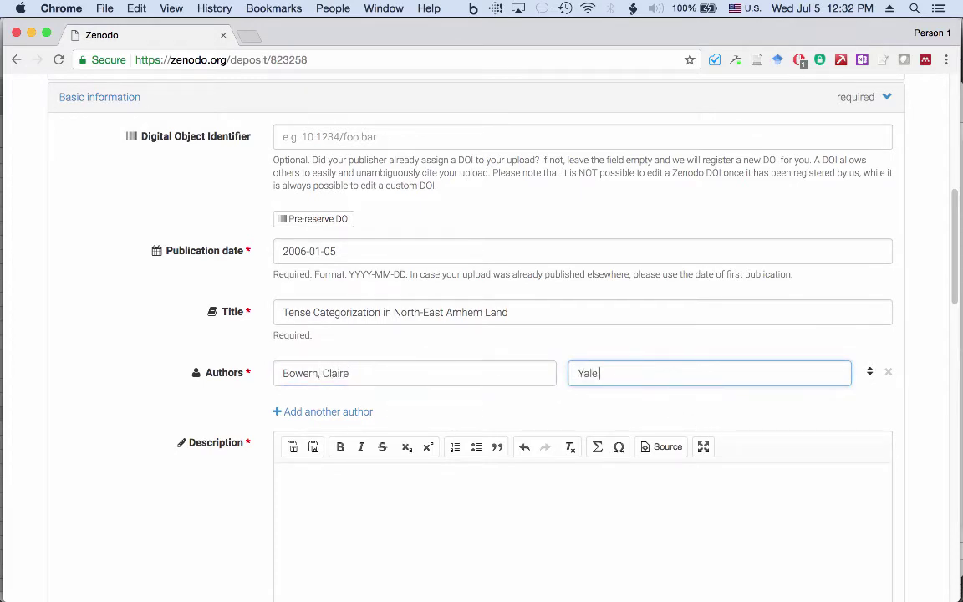
{"action": "type", "text": " University"}
Step: Describe it as a handout for the January 2006 LSA Annual conference talk on Yolŋu tense
{"action": "scroll", "coordinate": [187, 483], "scroll_direction": "down", "scroll_amount": 3}
{"action": "scroll", "coordinate": [188, 485], "scroll_direction": "down", "scroll_amount": 3}
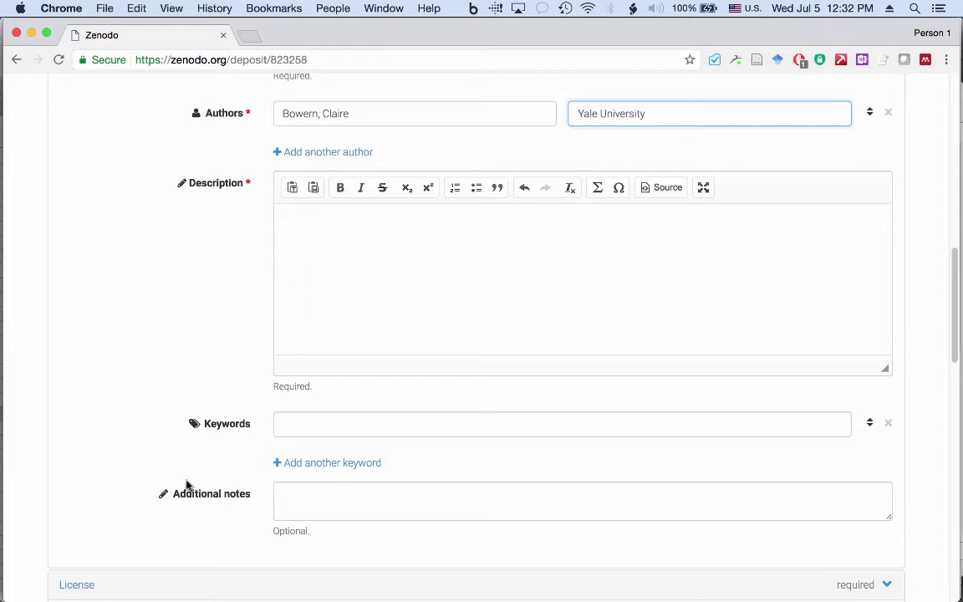
{"action": "left_click", "coordinate": [373, 287]}
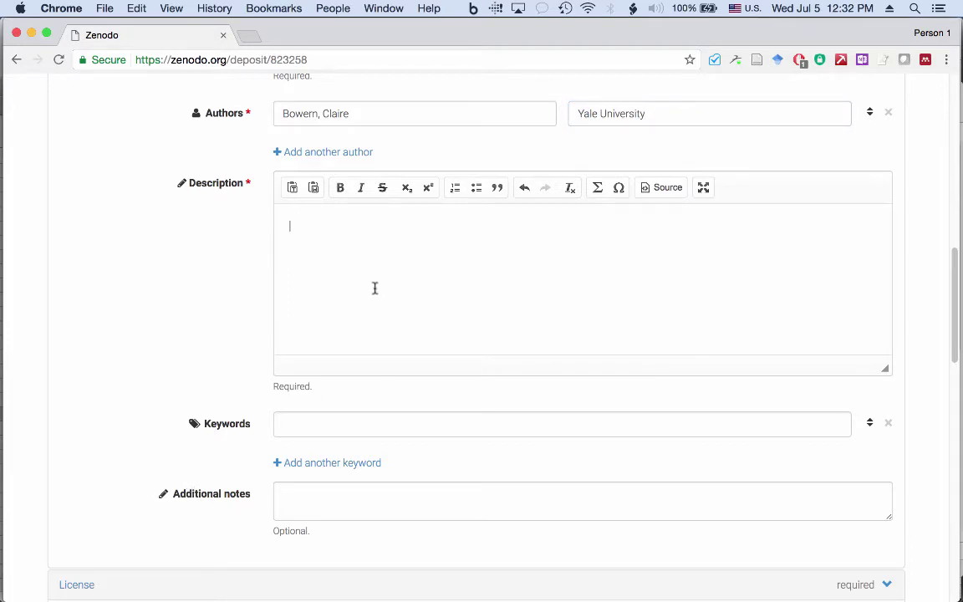
{"action": "type", "text": "Handout for a talk "}
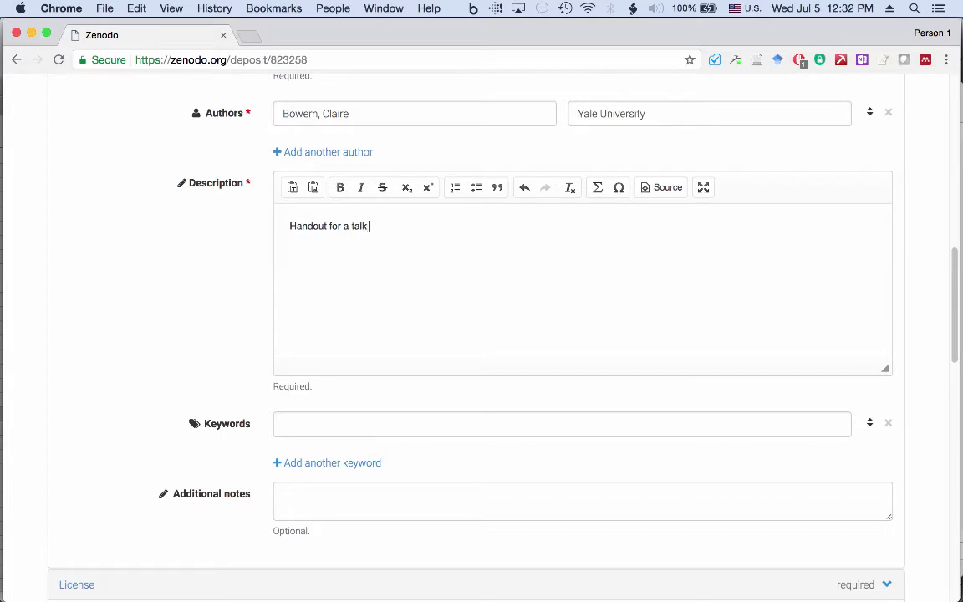
{"action": "type", "text": "given at the Linguisti"}
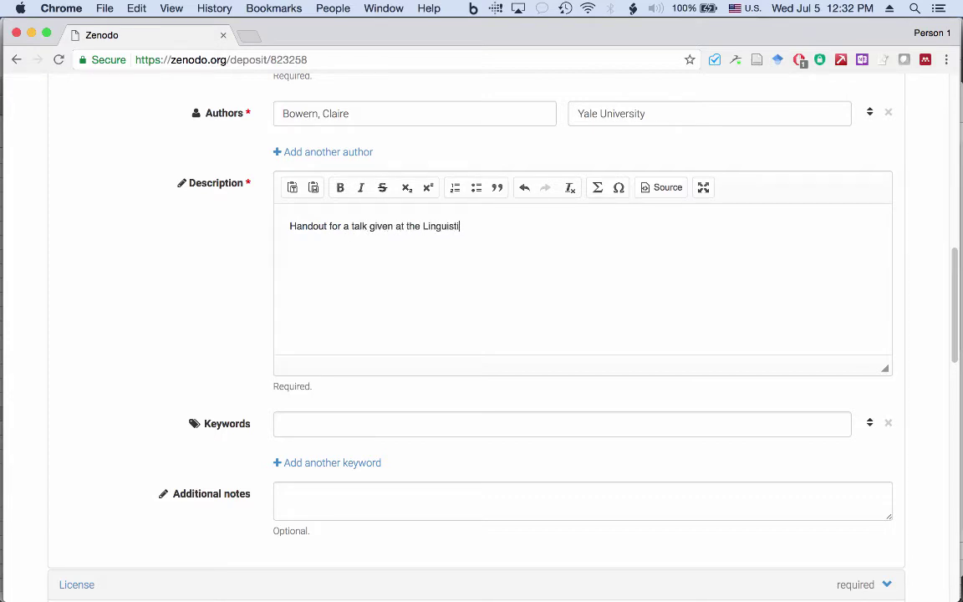
{"action": "type", "text": "c Society of America's Annua"}
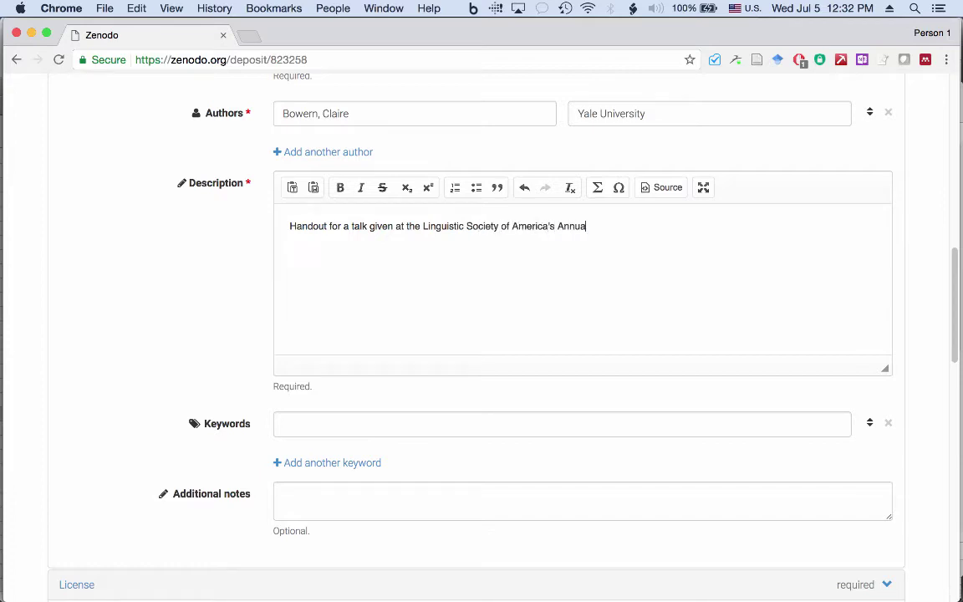
{"action": "type", "text": "l conference, January, 2006"}
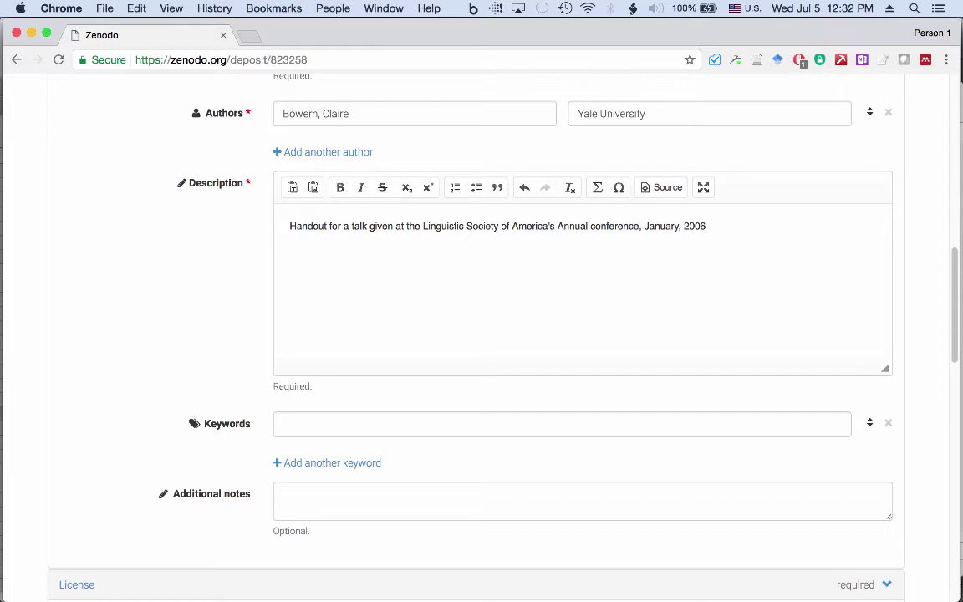
{"action": "type", "text": ". The paper concerns the"}
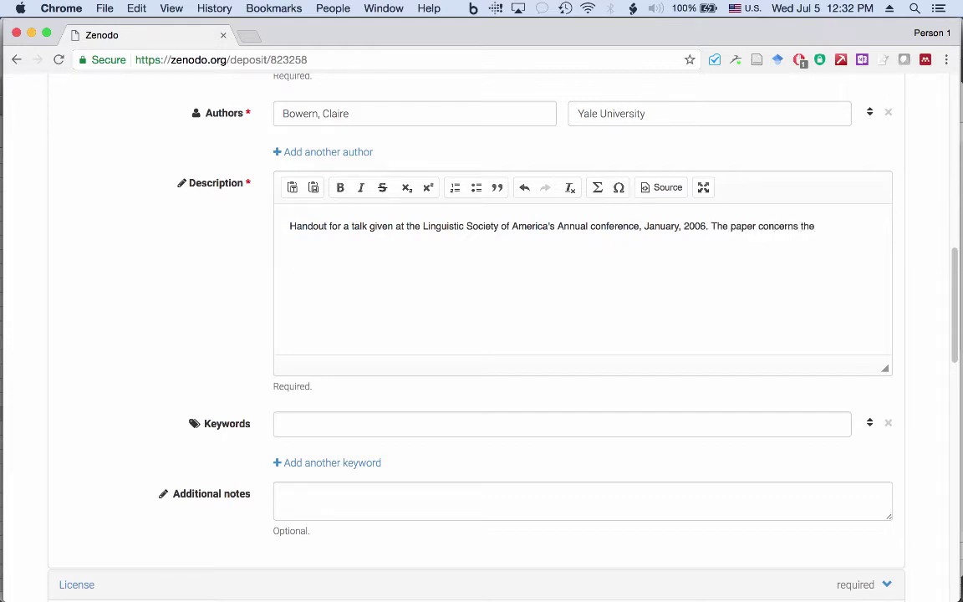
{"action": "type", "text": " way in which different Yol"}
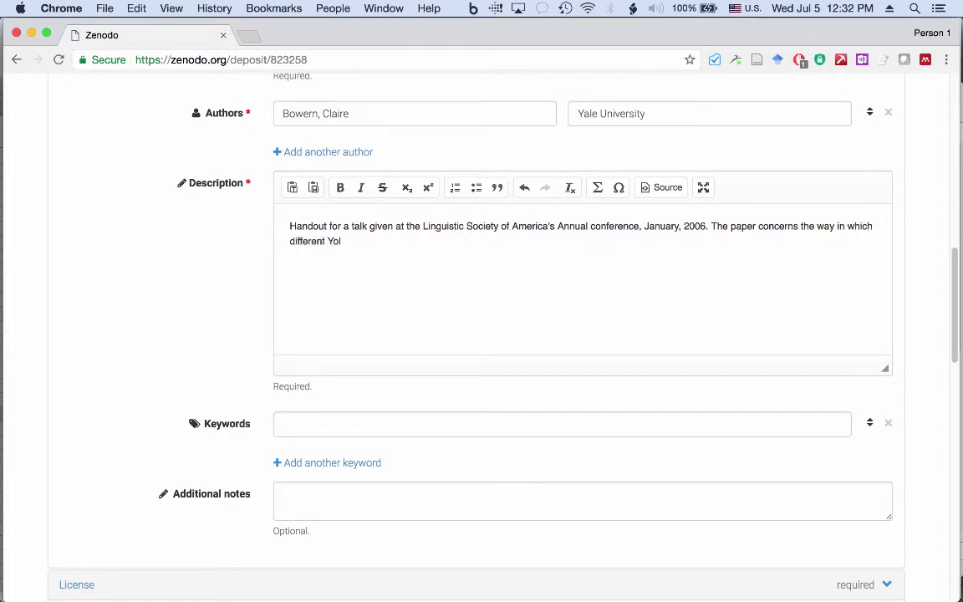
{"action": "key", "text": "ctrl+space"}
{"action": "type", "text": "lŋu languages,"}
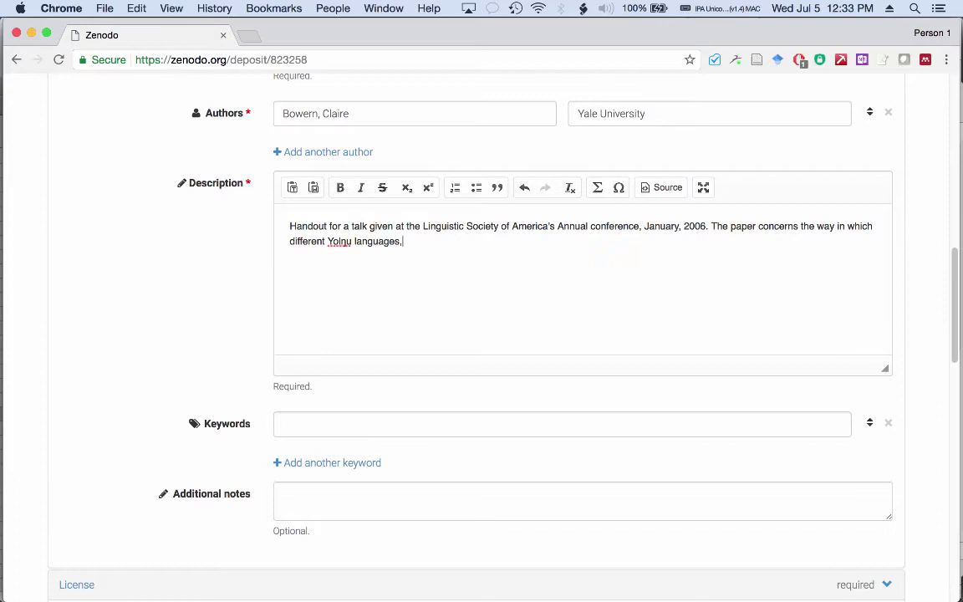
{"action": "type", "text": " particularly Yan-nhaŋu, "}
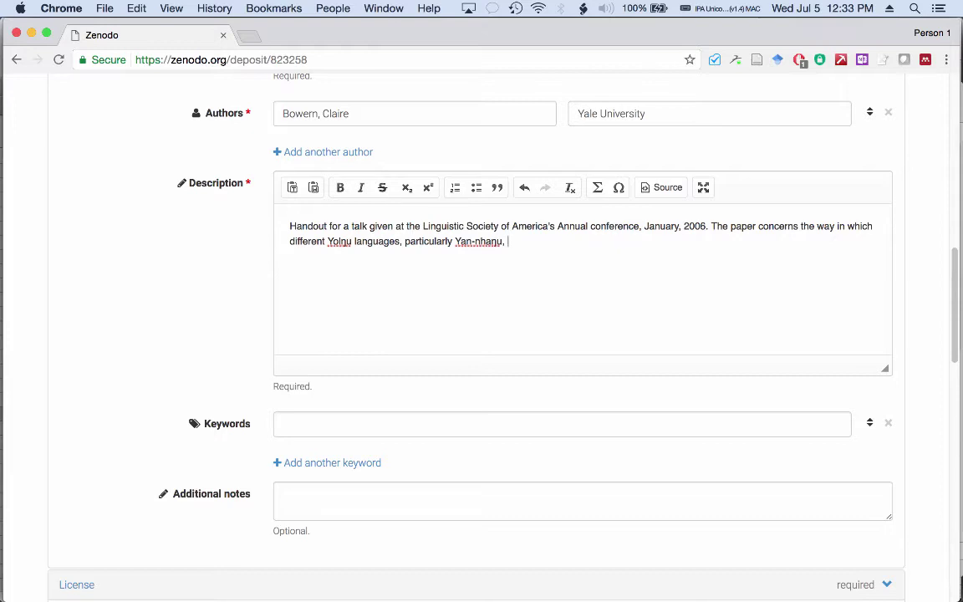
{"action": "type", "text": "mark different tense (time) "}
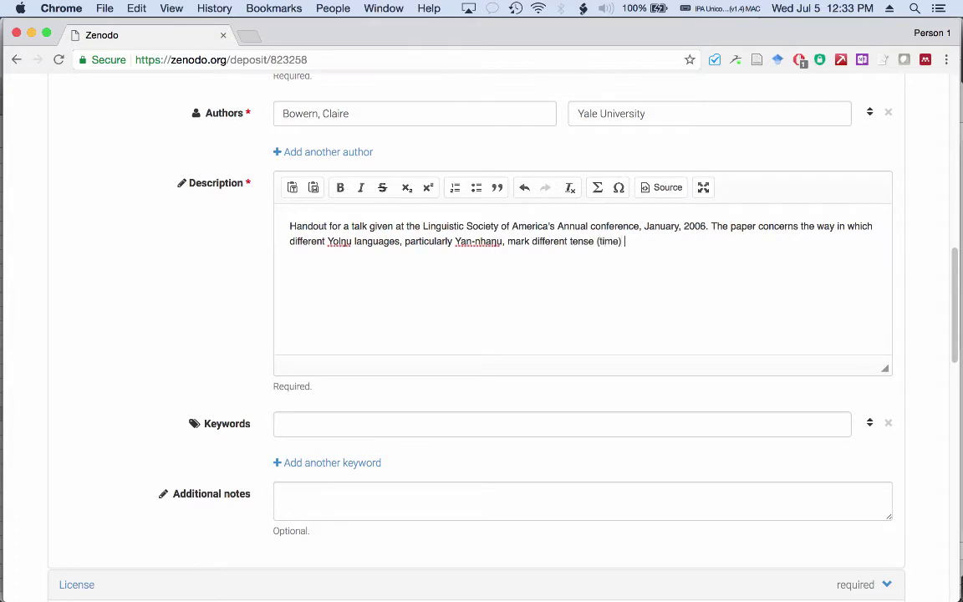
{"action": "type", "text": "distinctions."}
{"action": "key", "text": "ctrl+space"}
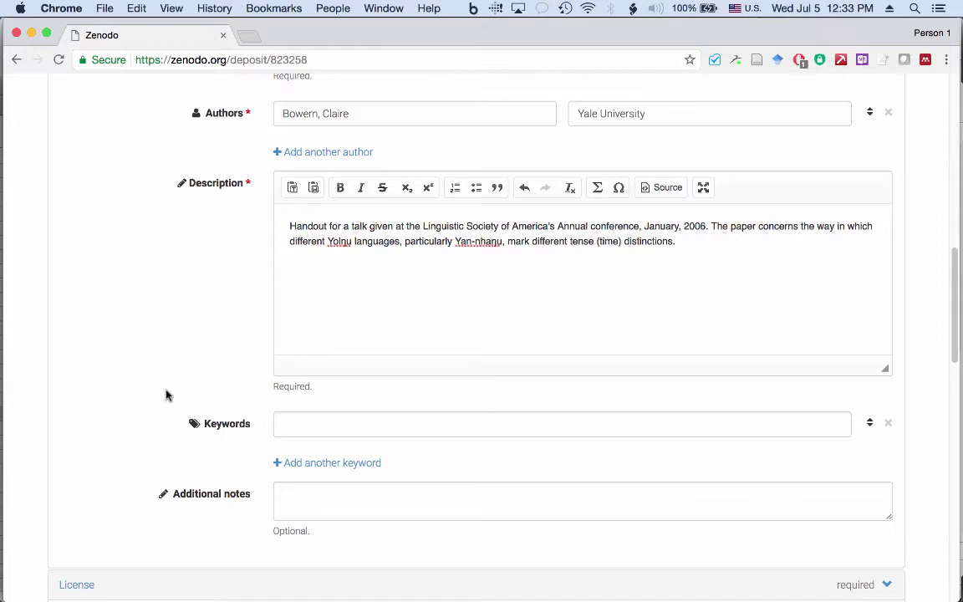
{"action": "scroll", "coordinate": [166, 396], "scroll_direction": "down", "scroll_amount": 1}
{"action": "scroll", "coordinate": [167, 396], "scroll_direction": "down", "scroll_amount": 1}
{"action": "scroll", "coordinate": [167, 396], "scroll_direction": "down", "scroll_amount": 2}
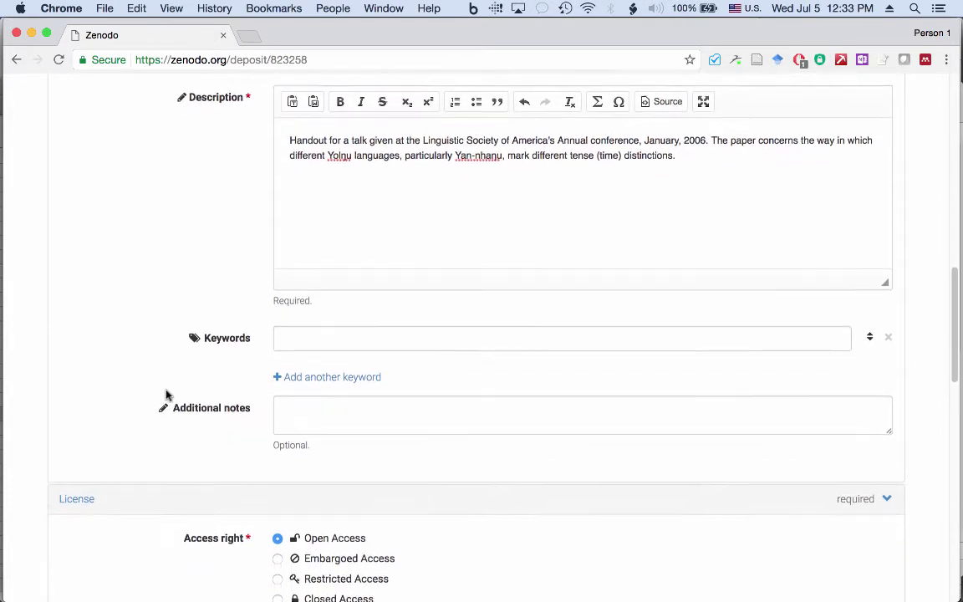
{"action": "left_click", "coordinate": [320, 327]}
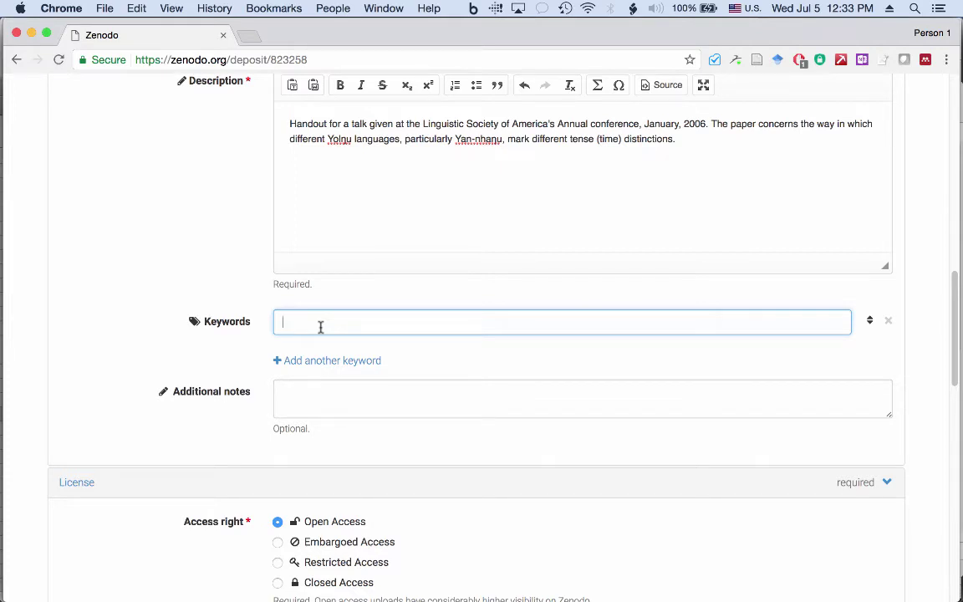
Step: Add the keywords linguistics, Australian languages and Yolŋu
{"action": "type", "text": "linguistics"}
{"action": "left_click", "coordinate": [307, 360]}
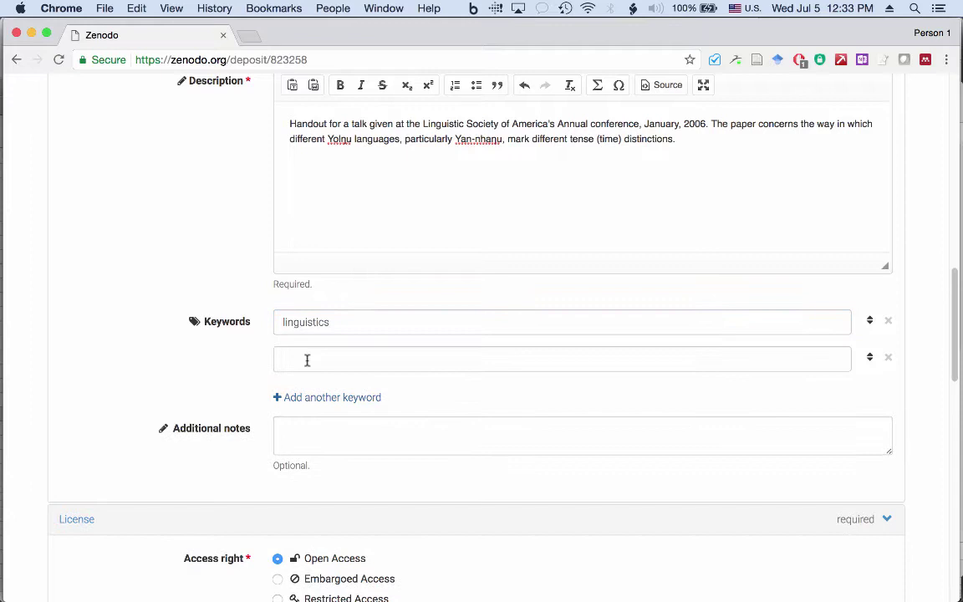
{"action": "left_click", "coordinate": [307, 360]}
{"action": "type", "text": "Aust"}
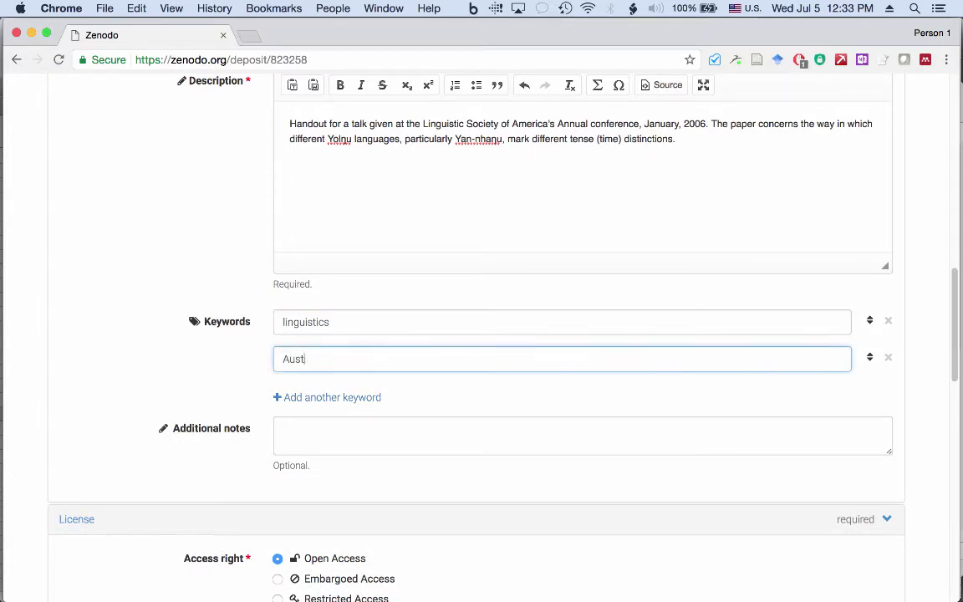
{"action": "type", "text": "ralian languages"}
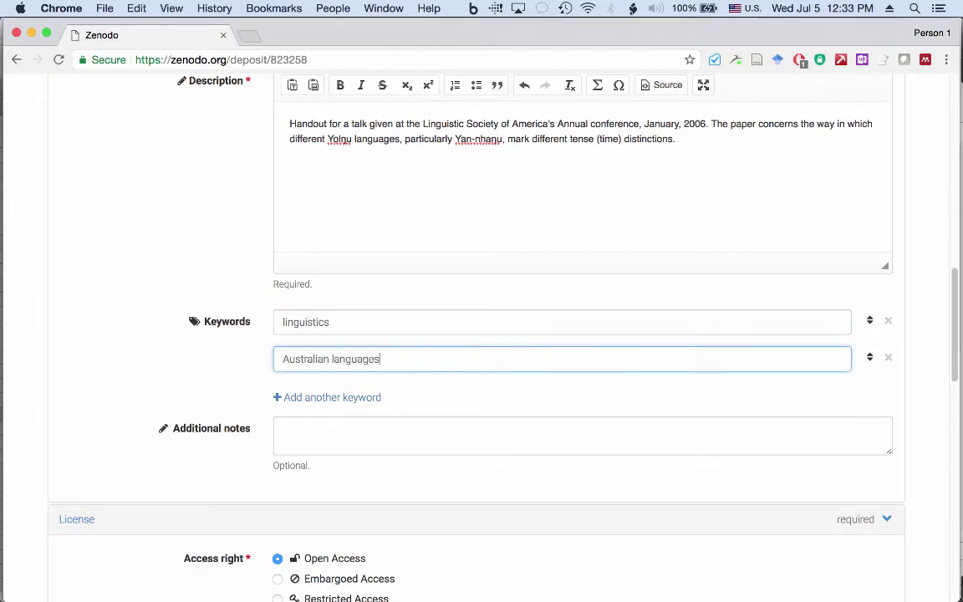
{"action": "left_click", "coordinate": [316, 398]}
{"action": "type", "text": "Yol"}
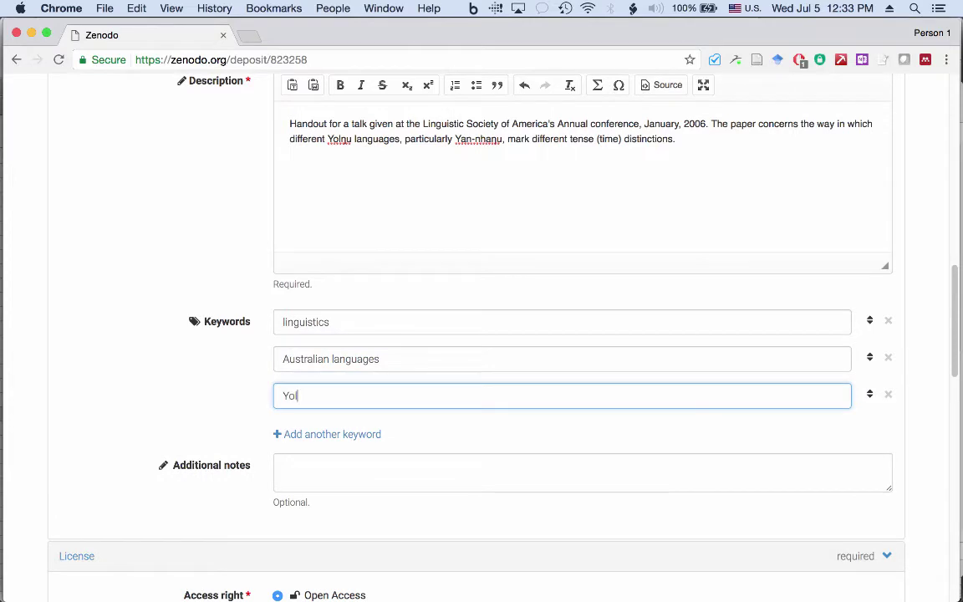
{"action": "key", "text": "ctrl+space"}
{"action": "type", "text": ">n"}
{"action": "key", "text": "ctrl+space"}
{"action": "type", "text": "u"}
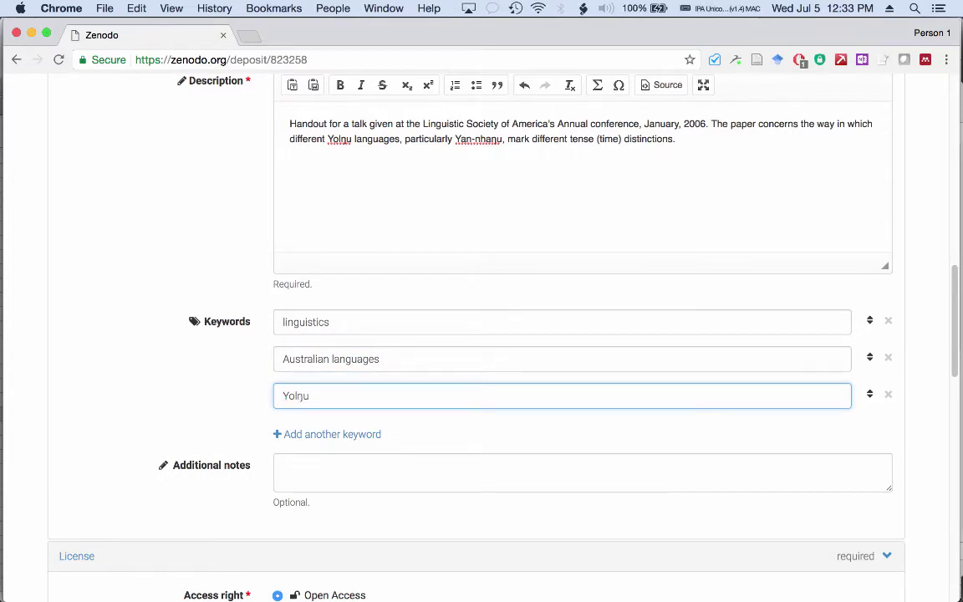
Step: Add the keywords tense, cyclic tense and historical linguistics
{"action": "left_click", "coordinate": [320, 433]}
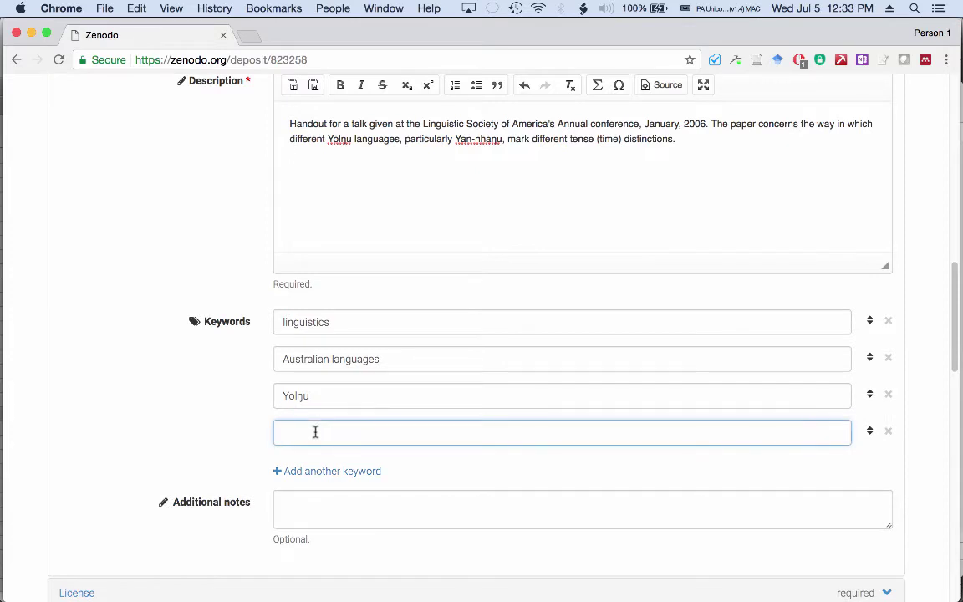
{"action": "type", "text": "tense"}
{"action": "left_click", "coordinate": [320, 473]}
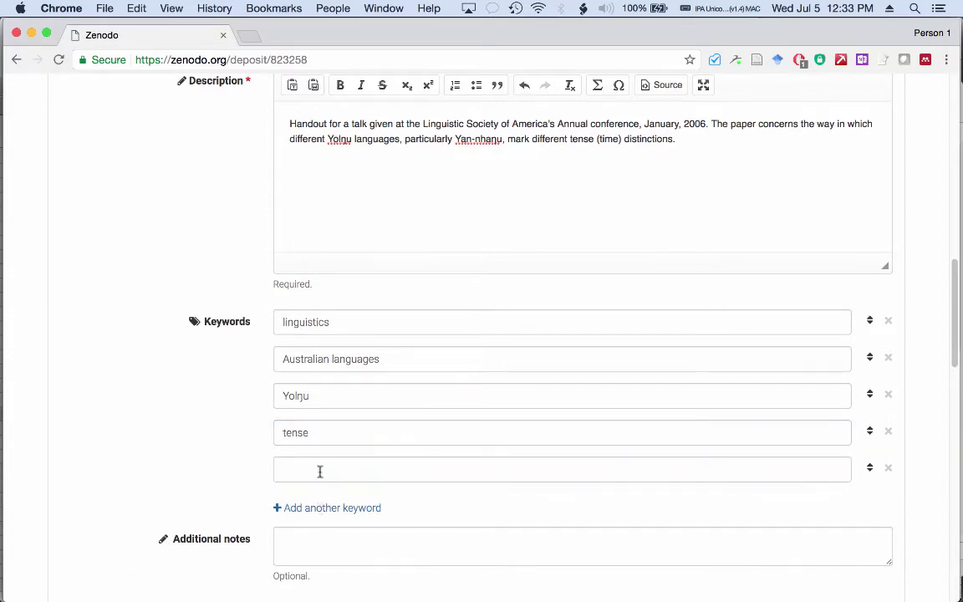
{"action": "type", "text": "cyc"}
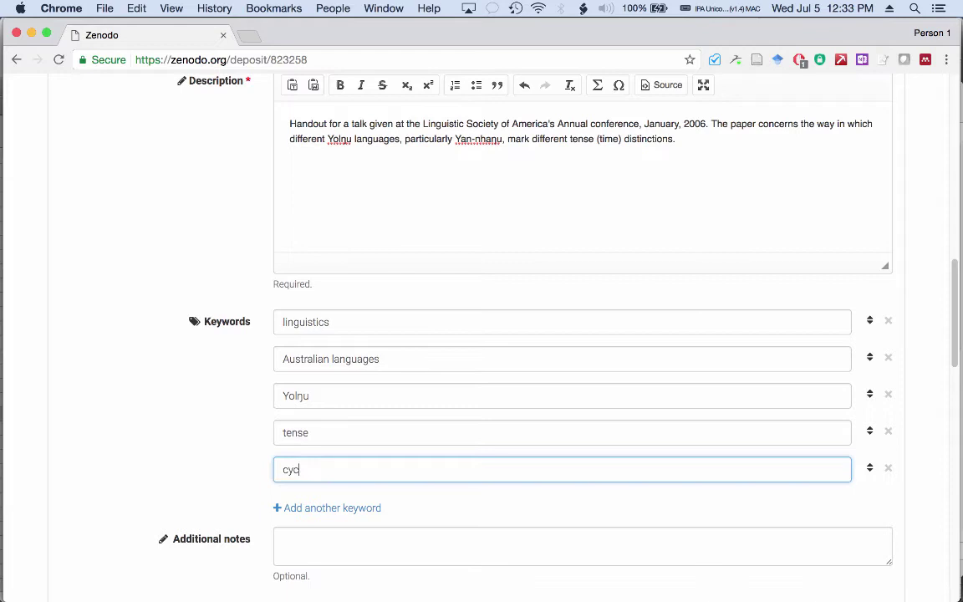
{"action": "type", "text": "lic tense"}
{"action": "left_click", "coordinate": [311, 508]}
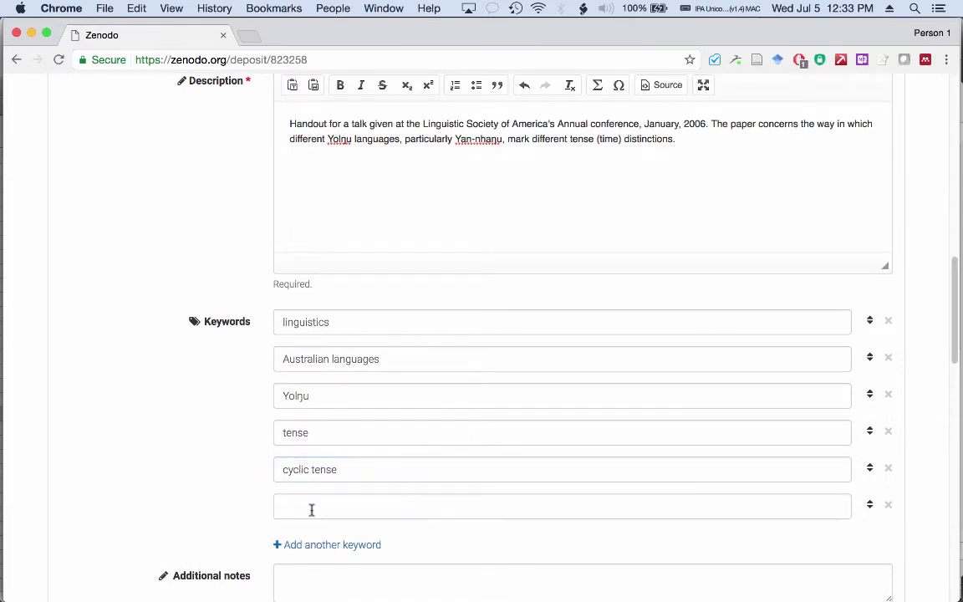
{"action": "left_click", "coordinate": [311, 506]}
{"action": "type", "text": "historical lingu"}
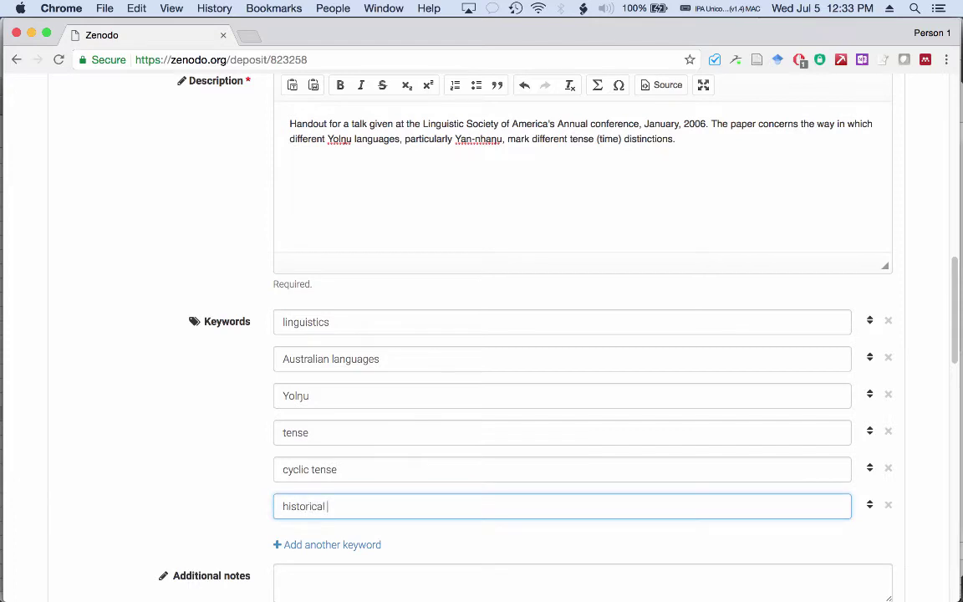
{"action": "type", "text": "istics"}
{"action": "scroll", "coordinate": [185, 416], "scroll_direction": "down", "scroll_amount": 7}
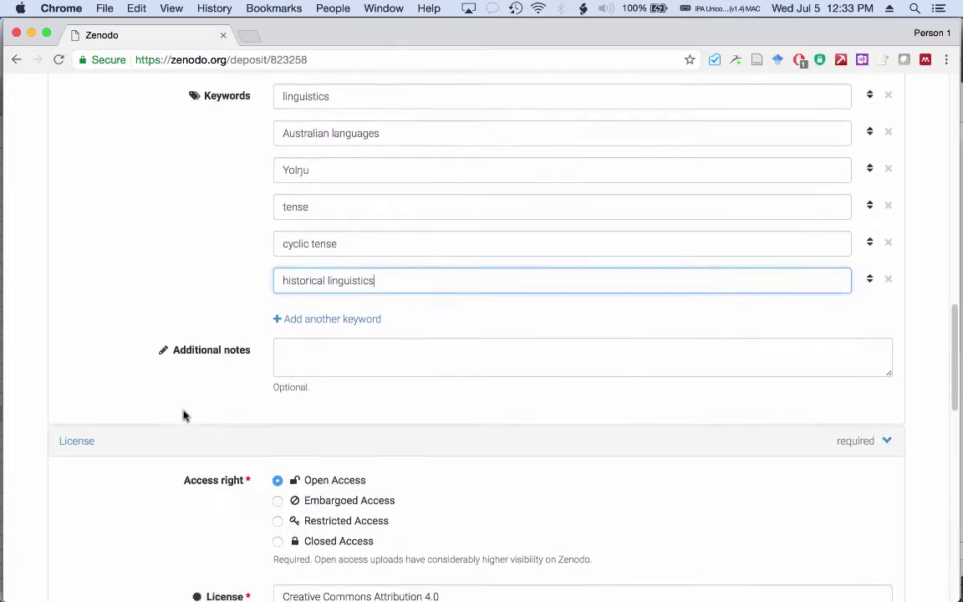
{"action": "scroll", "coordinate": [184, 413], "scroll_direction": "down", "scroll_amount": 5}
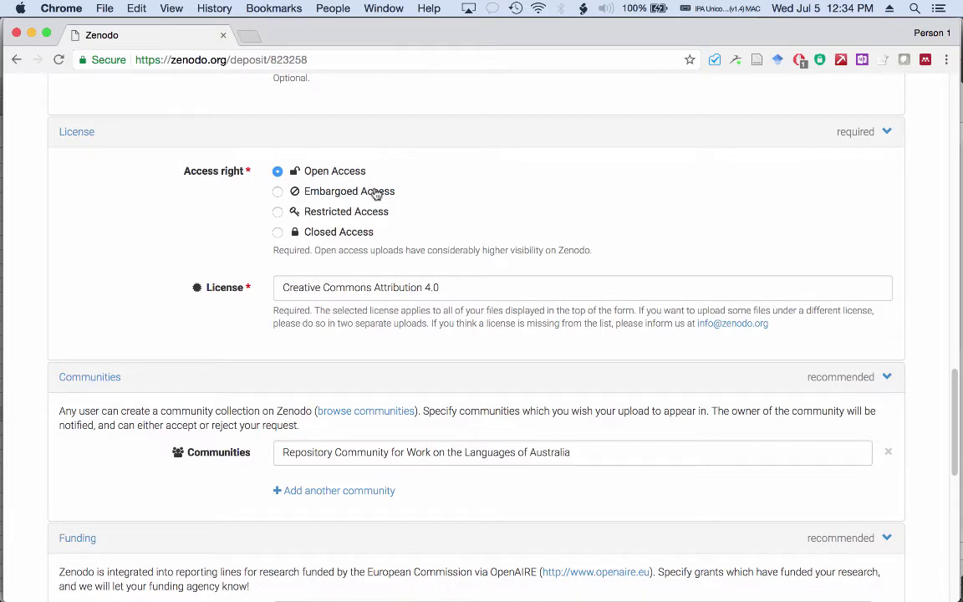
Step: Switch the access right from Open Access to Embargoed Access
{"action": "left_click", "coordinate": [376, 194]}
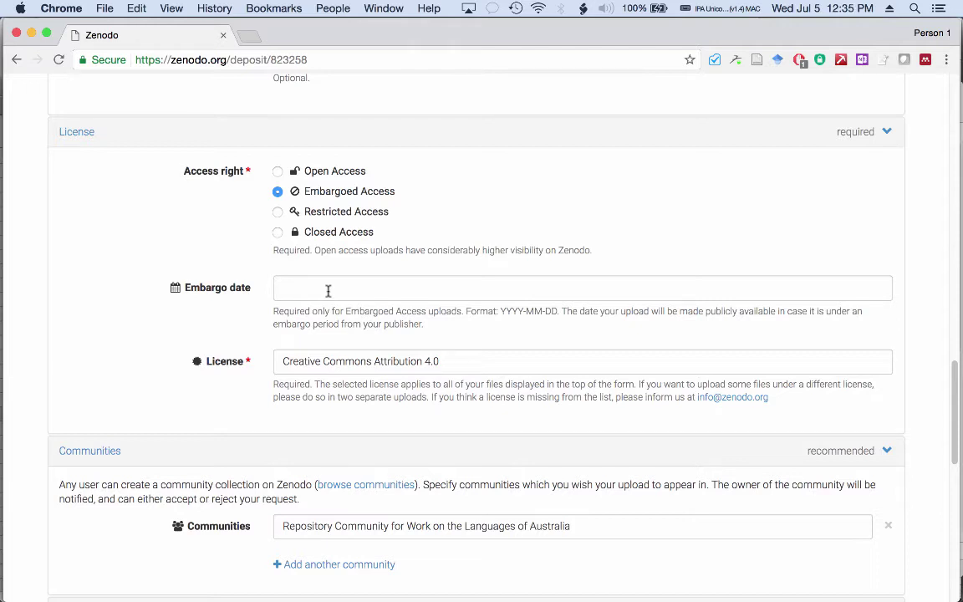
{"action": "key", "text": "ctrl+space"}
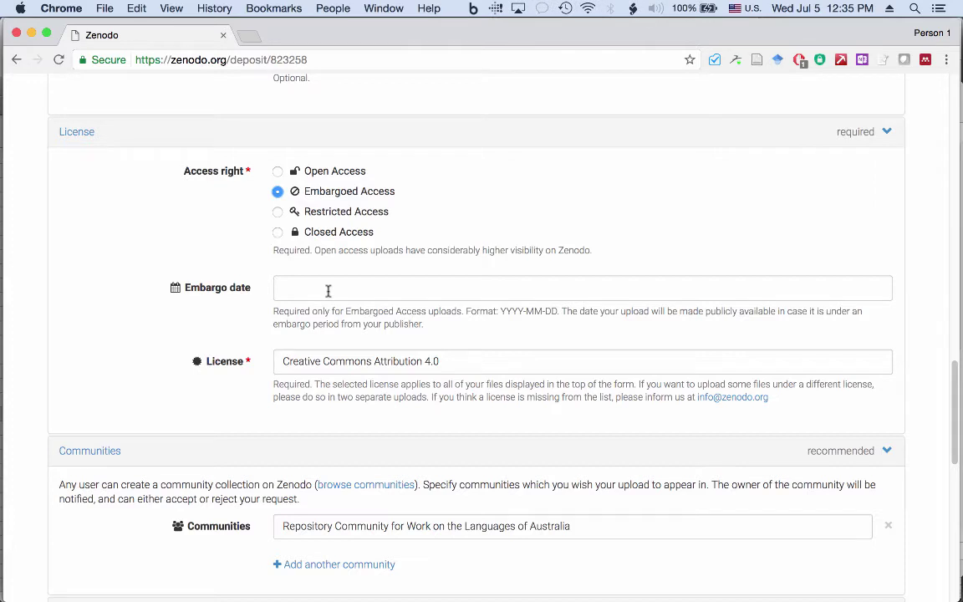
Step: Switch the access right to Restricted Access, bringing up the Conditions field
{"action": "left_click", "coordinate": [277, 212]}
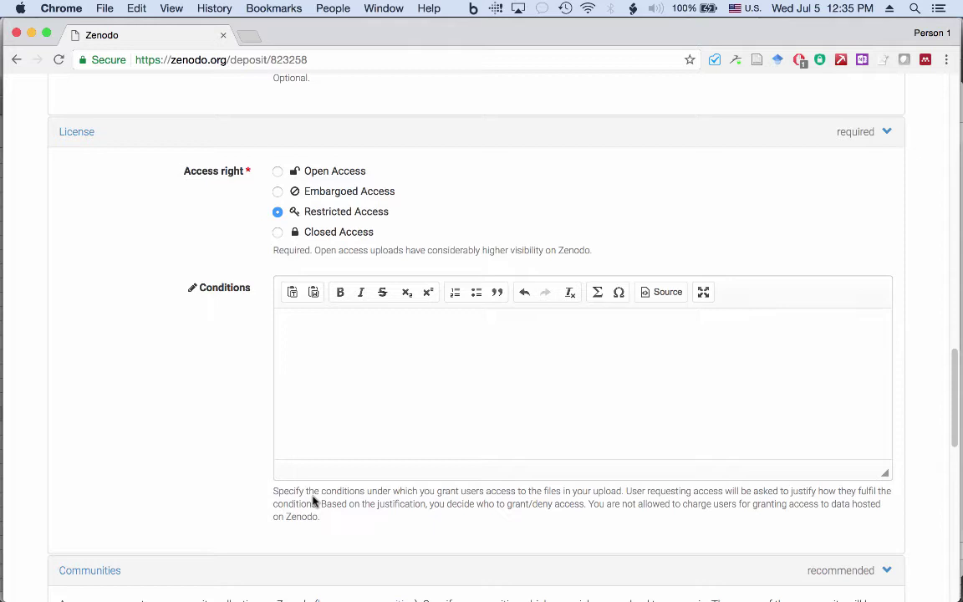
{"action": "scroll", "coordinate": [313, 500], "scroll_direction": "down", "scroll_amount": 1}
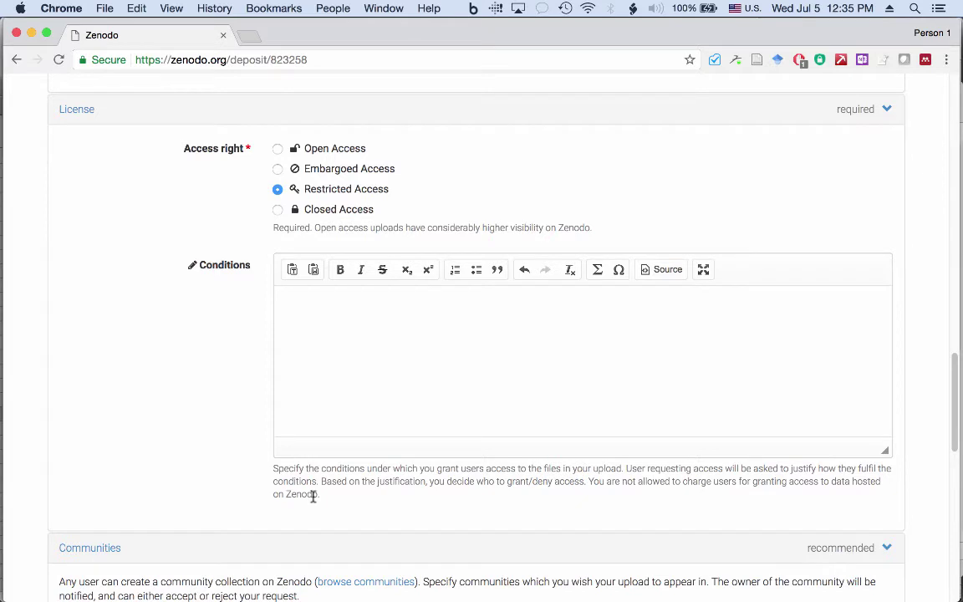
{"action": "scroll", "coordinate": [313, 498], "scroll_direction": "down", "scroll_amount": 1}
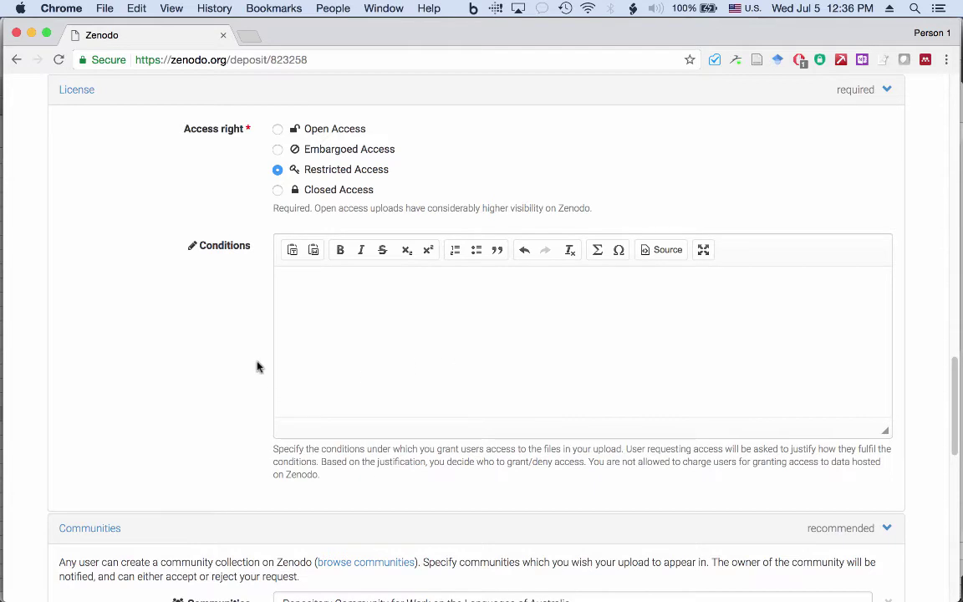
Step: Switch the access right to Closed Access, removing the Conditions field
{"action": "left_click", "coordinate": [278, 191]}
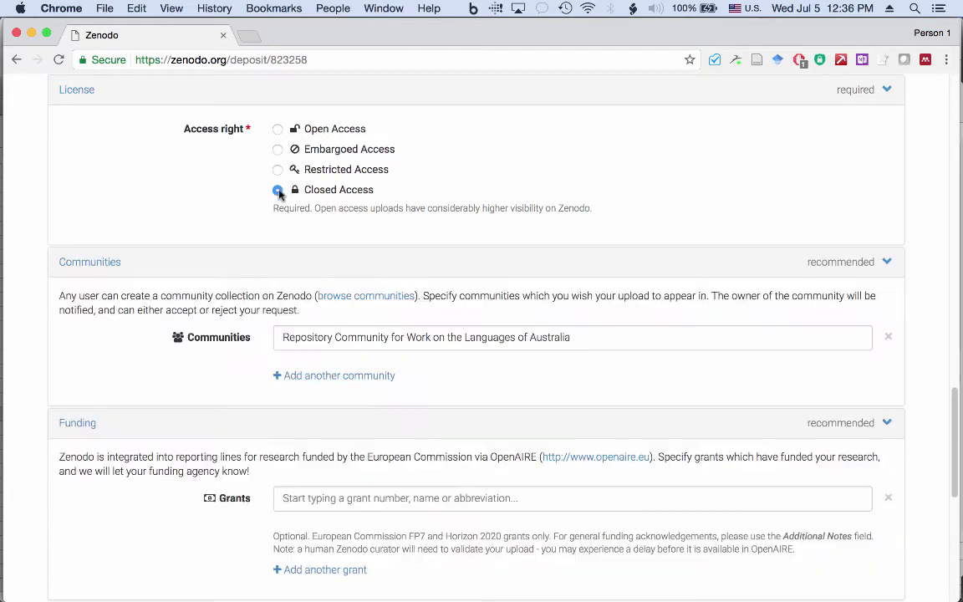
Step: Set the upload to Open Access and license it under Creative Commons Attribution-NonCommercial-NoDerivatives
{"action": "left_click", "coordinate": [278, 129]}
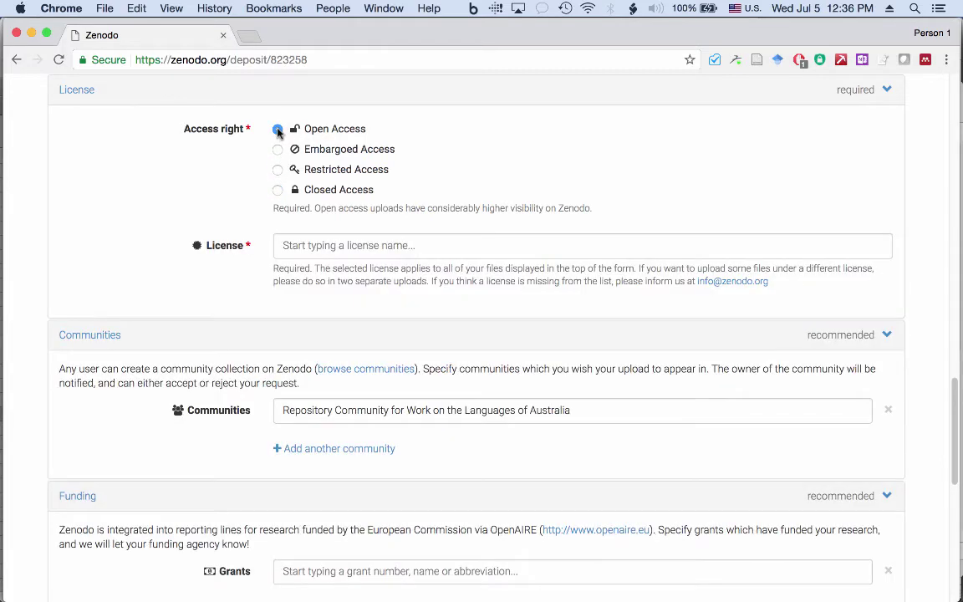
{"action": "left_click", "coordinate": [509, 245]}
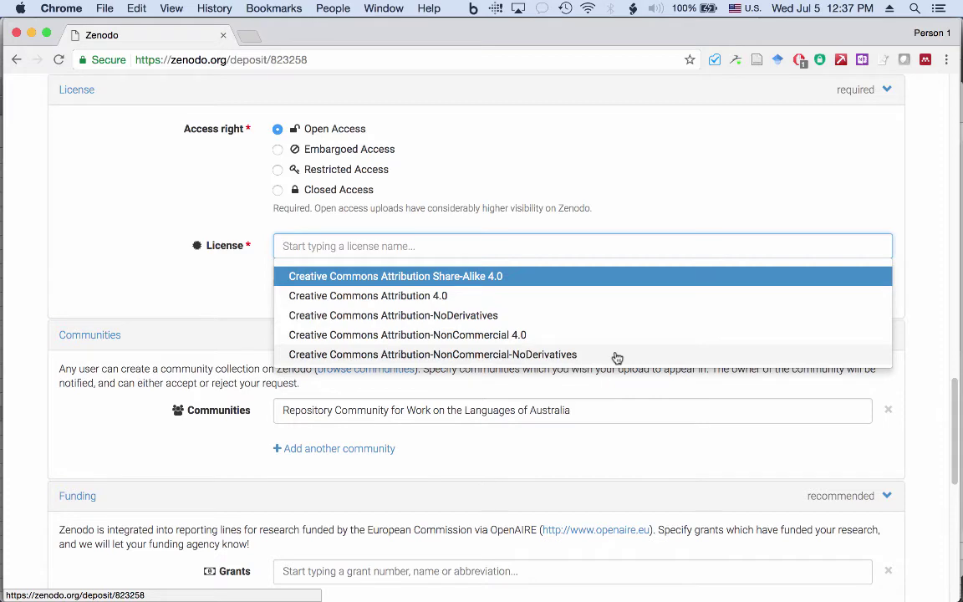
{"action": "left_click", "coordinate": [616, 357]}
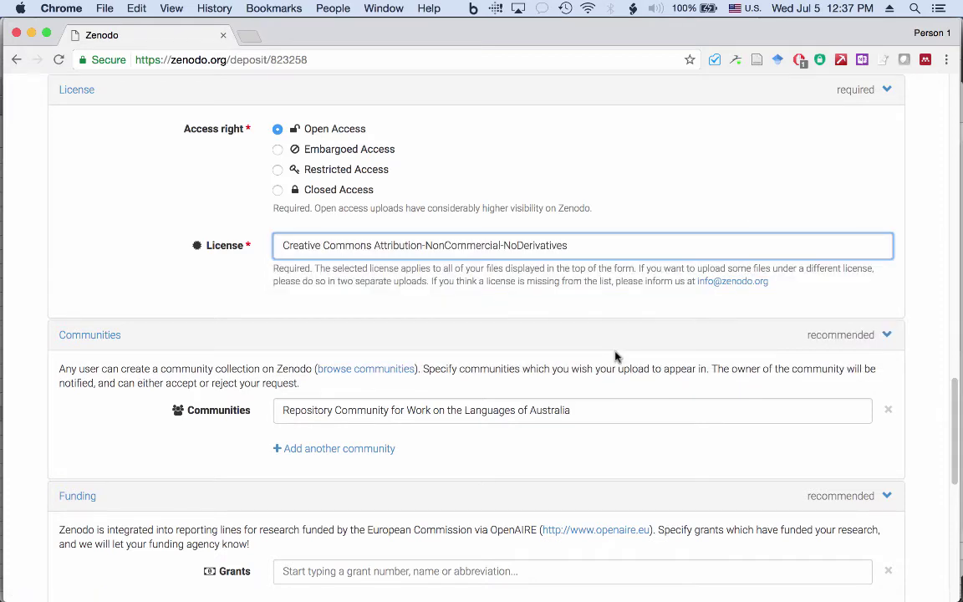
Step: Scroll past the community assignment down to the Funding section's Grants field
{"action": "scroll", "coordinate": [616, 358], "scroll_direction": "down", "scroll_amount": 4}
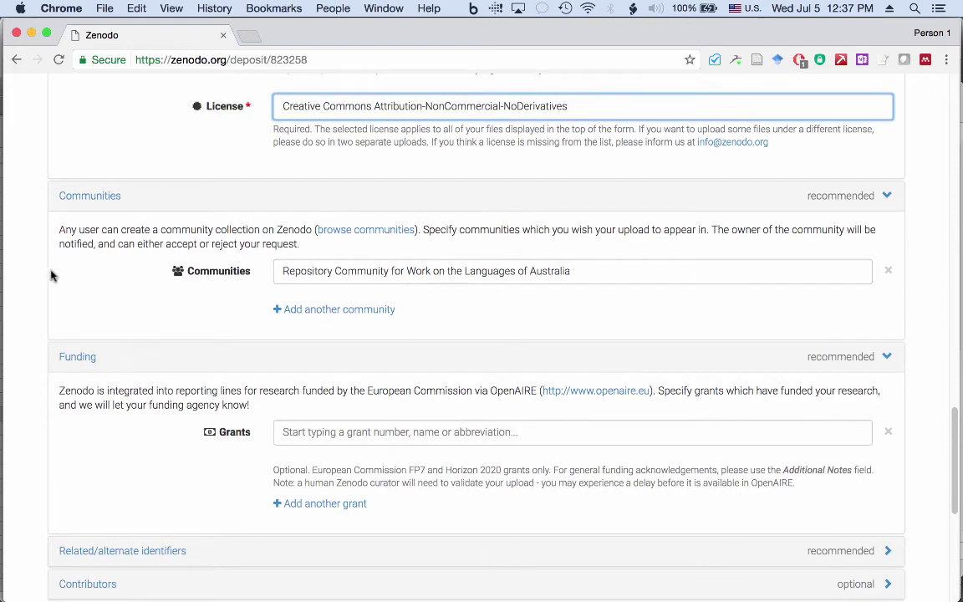
{"action": "scroll", "coordinate": [124, 295], "scroll_direction": "down", "scroll_amount": 1}
{"action": "scroll", "coordinate": [124, 294], "scroll_direction": "down", "scroll_amount": 1}
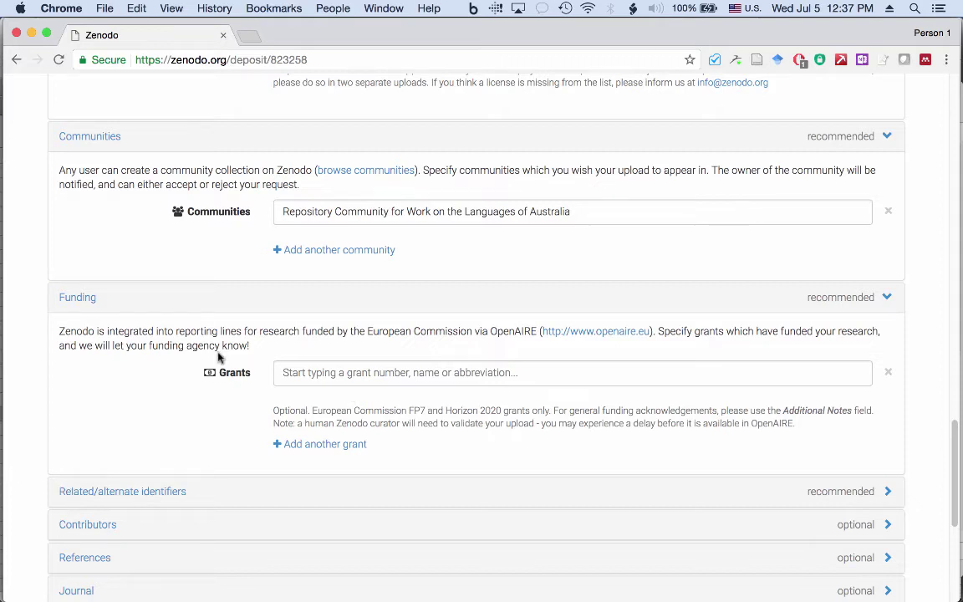
{"action": "scroll", "coordinate": [219, 357], "scroll_direction": "down", "scroll_amount": 1}
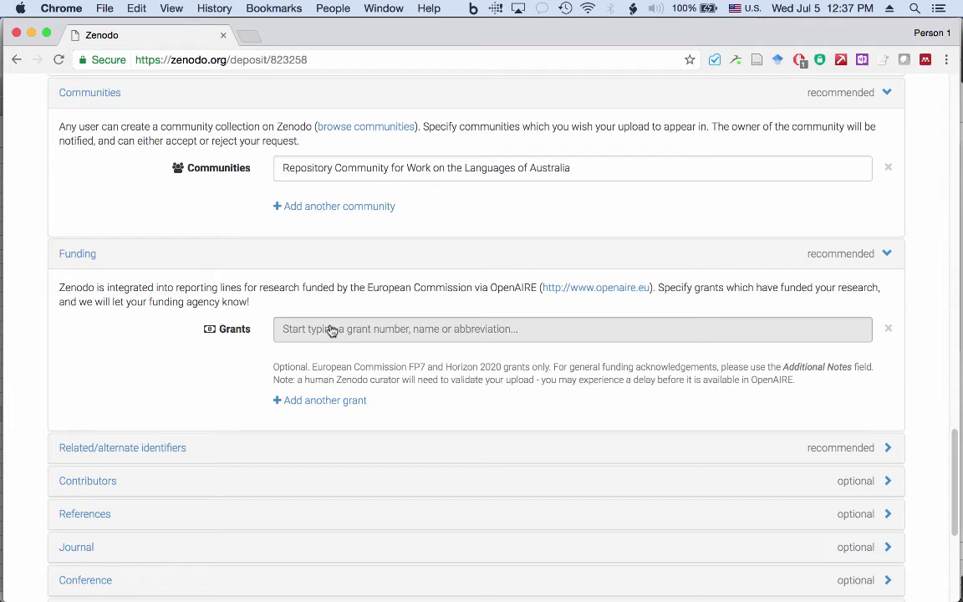
{"action": "left_click", "coordinate": [331, 330]}
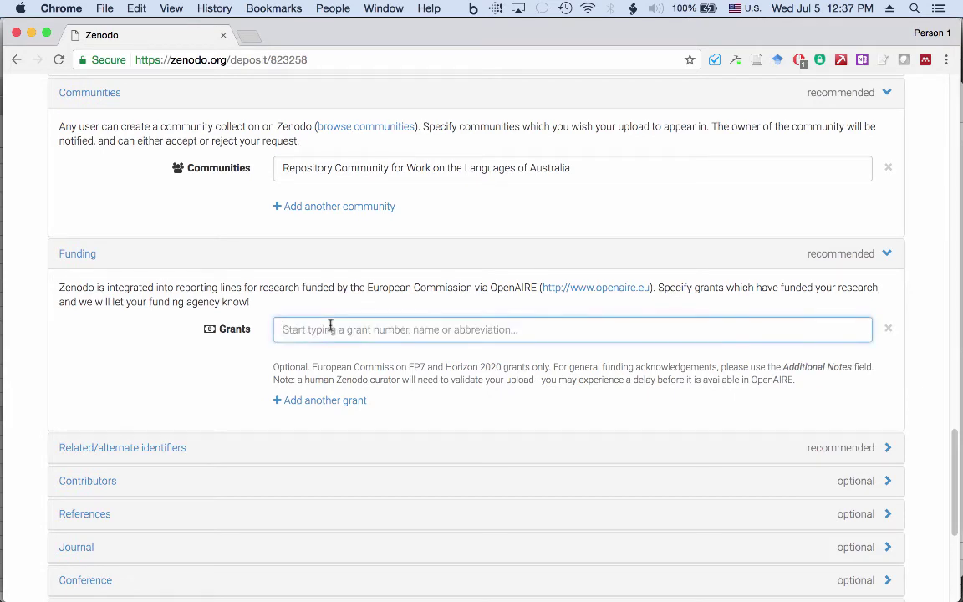
{"action": "type", "text": "NS"}
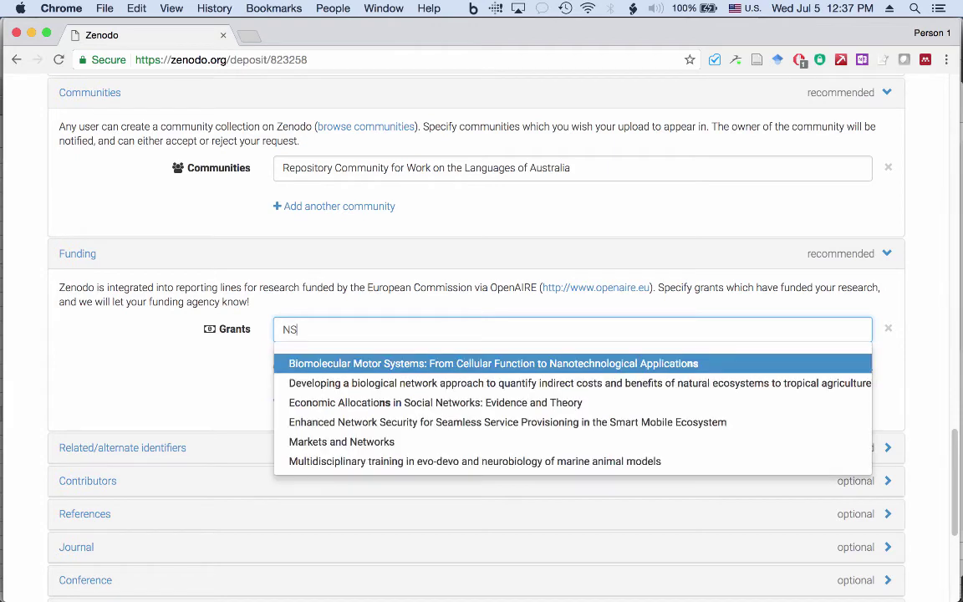
{"action": "type", "text": "F"}
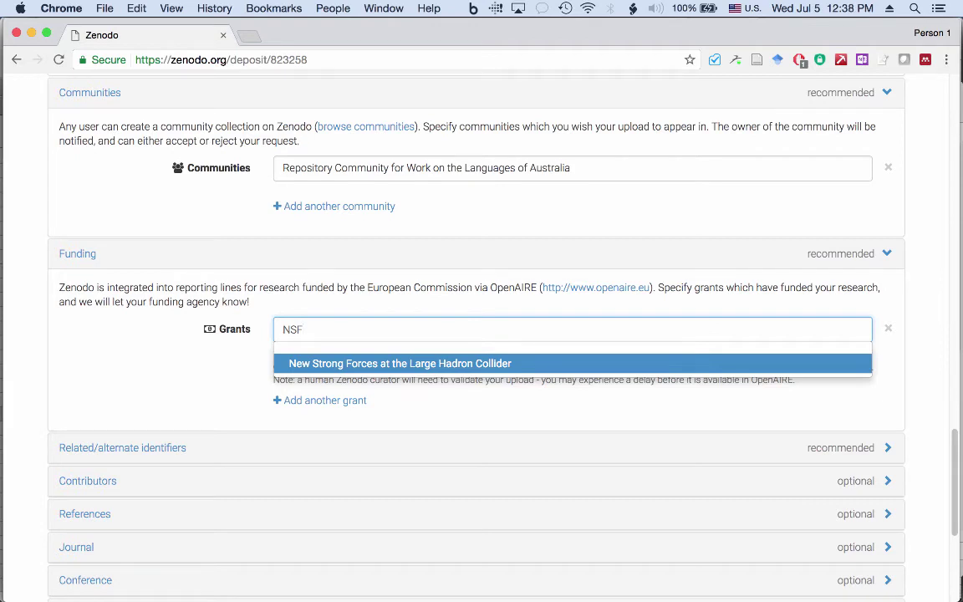
{"action": "key", "text": "BackSpace"}
{"action": "key", "text": "BackSpace"}
{"action": "key", "text": "BackSpace"}
{"action": "type", "text": "Australian"}
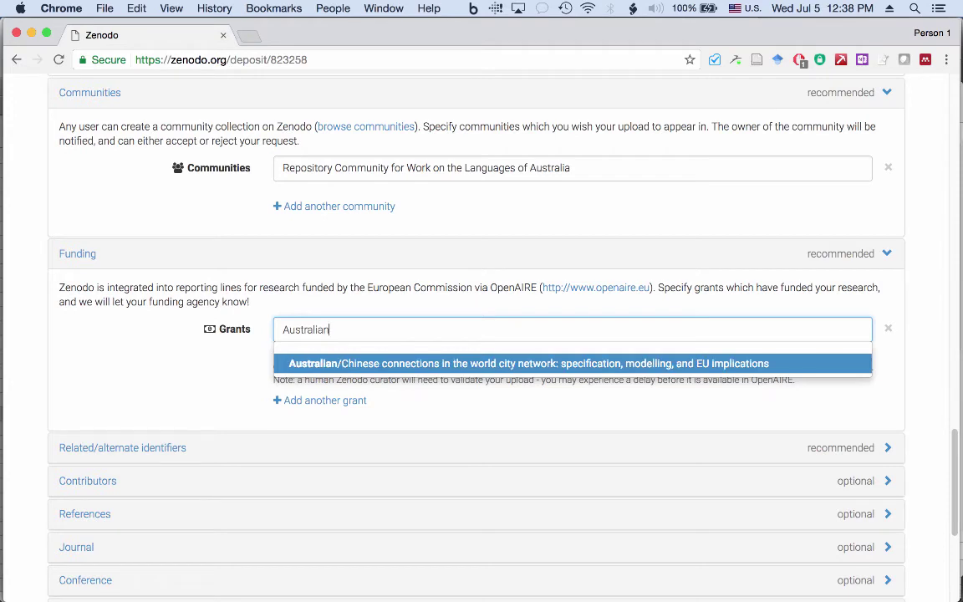
{"action": "key", "text": "BackSpace"}
{"action": "key", "text": "BackSpace"}
{"action": "key", "text": "BackSpace"}
{"action": "key", "text": "BackSpace"}
{"action": "key", "text": "BackSpace"}
{"action": "key", "text": "BackSpace"}
{"action": "key", "text": "BackSpace"}
{"action": "key", "text": "BackSpace"}
{"action": "key", "text": "BackSpace"}
{"action": "type", "text": "RC"}
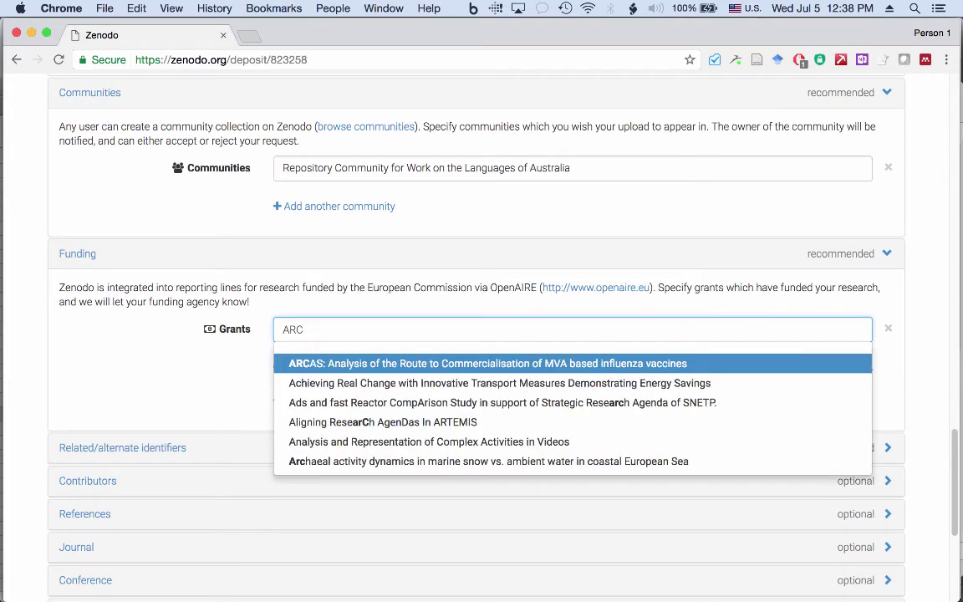
{"action": "key", "text": "super+a"}
{"action": "key", "text": "BackSpace"}
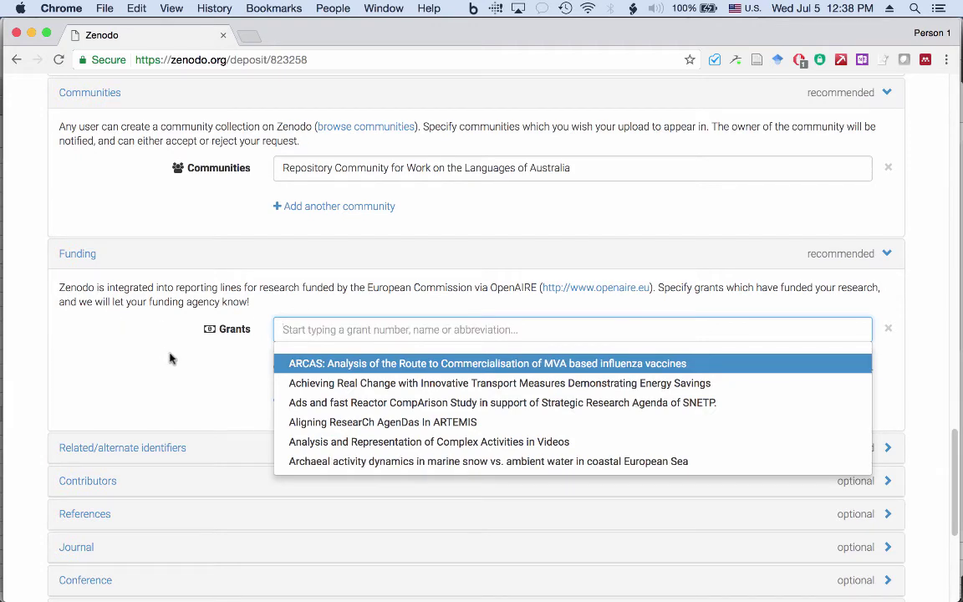
{"action": "type", "text": "ELDP"}
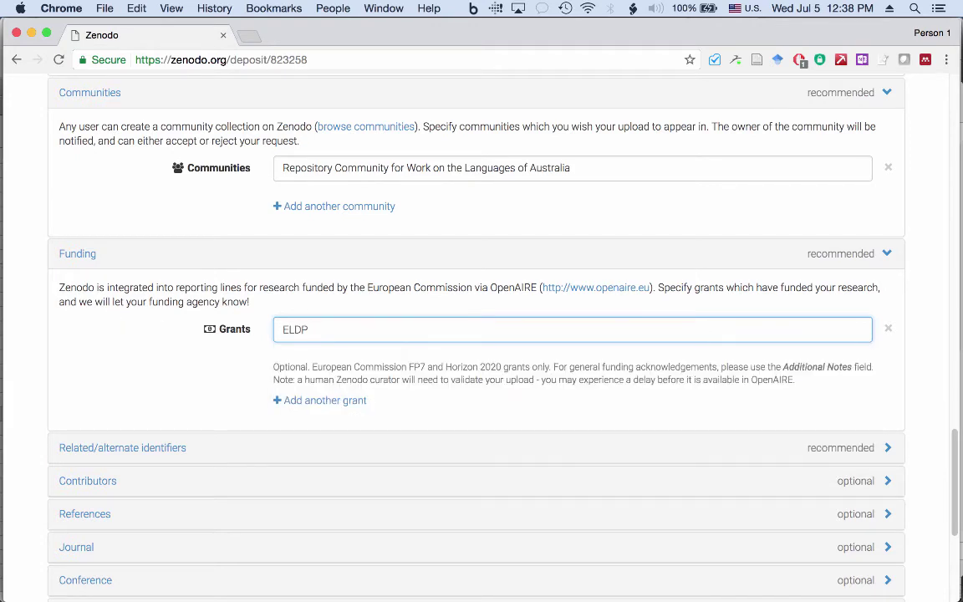
{"action": "key", "text": "super+a"}
{"action": "key", "text": "BackSpace"}
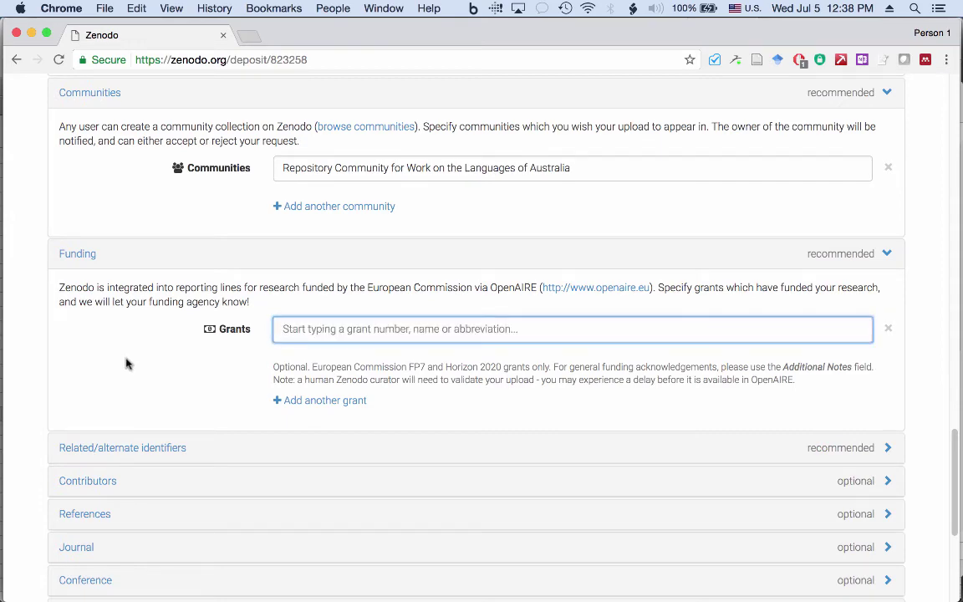
{"action": "scroll", "coordinate": [127, 363], "scroll_direction": "up", "scroll_amount": 10}
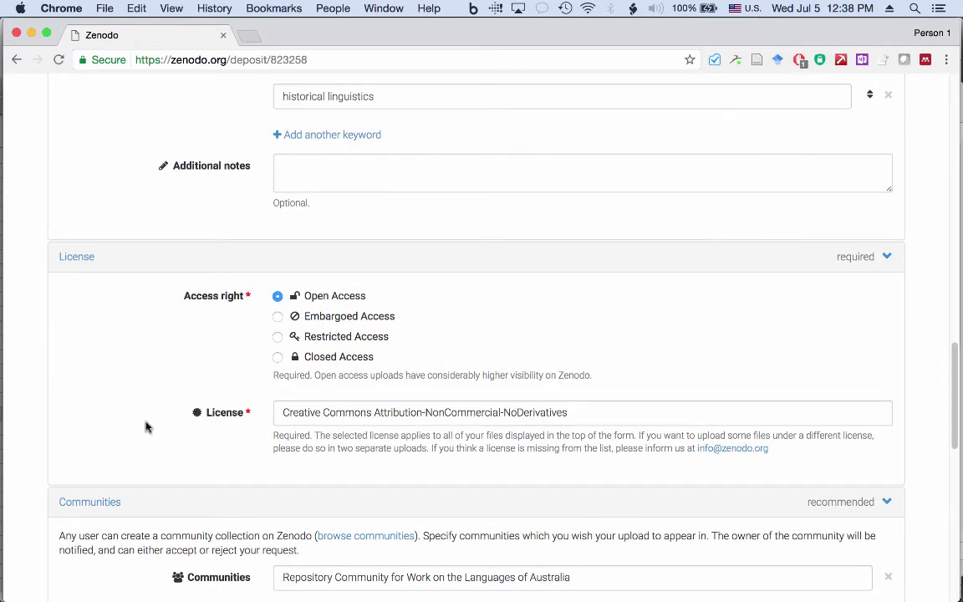
{"action": "scroll", "coordinate": [146, 427], "scroll_direction": "down", "scroll_amount": 6}
{"action": "scroll", "coordinate": [146, 427], "scroll_direction": "down", "scroll_amount": 5}
{"action": "scroll", "coordinate": [146, 426], "scroll_direction": "down", "scroll_amount": 1}
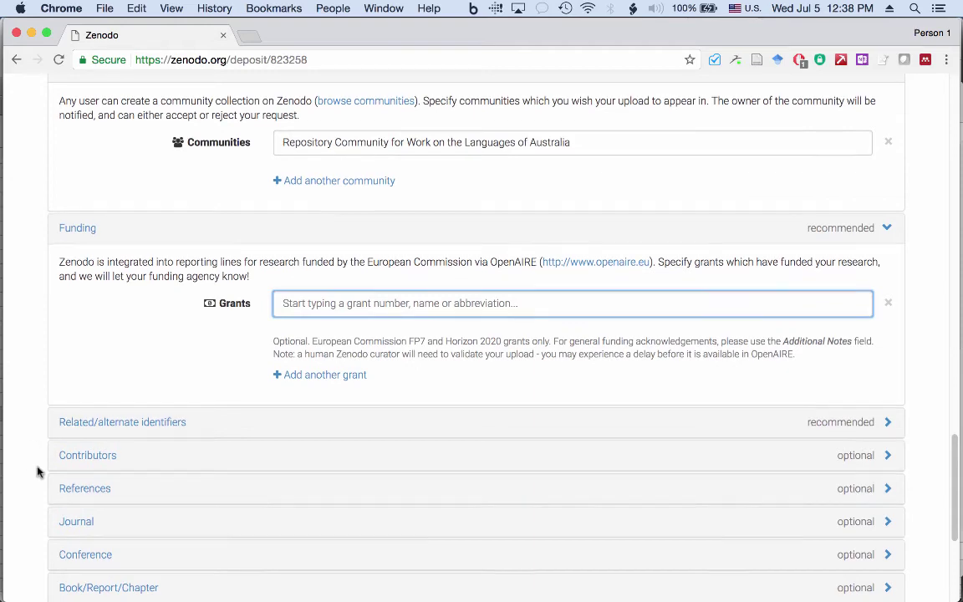
Step: Expand the Related/alternate identifiers section and leave it without any identifier
{"action": "scroll", "coordinate": [36, 470], "scroll_direction": "down", "scroll_amount": 4}
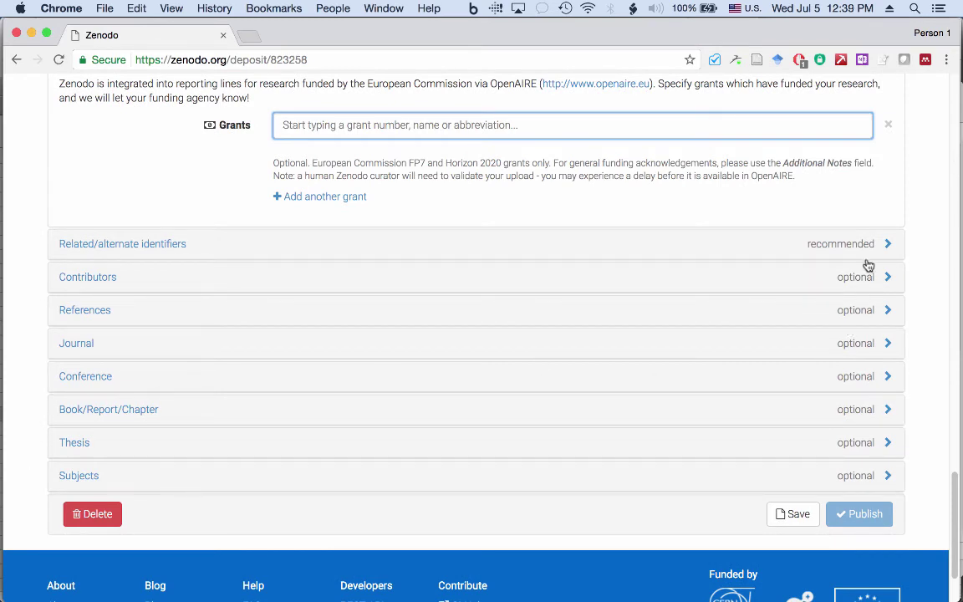
{"action": "left_click", "coordinate": [887, 245]}
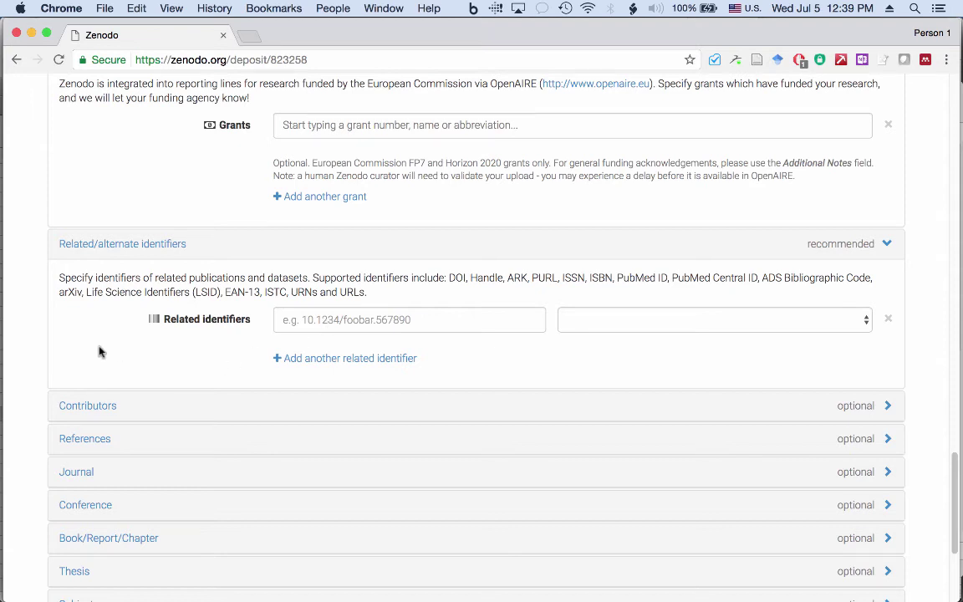
{"action": "scroll", "coordinate": [105, 334], "scroll_direction": "down", "scroll_amount": 2}
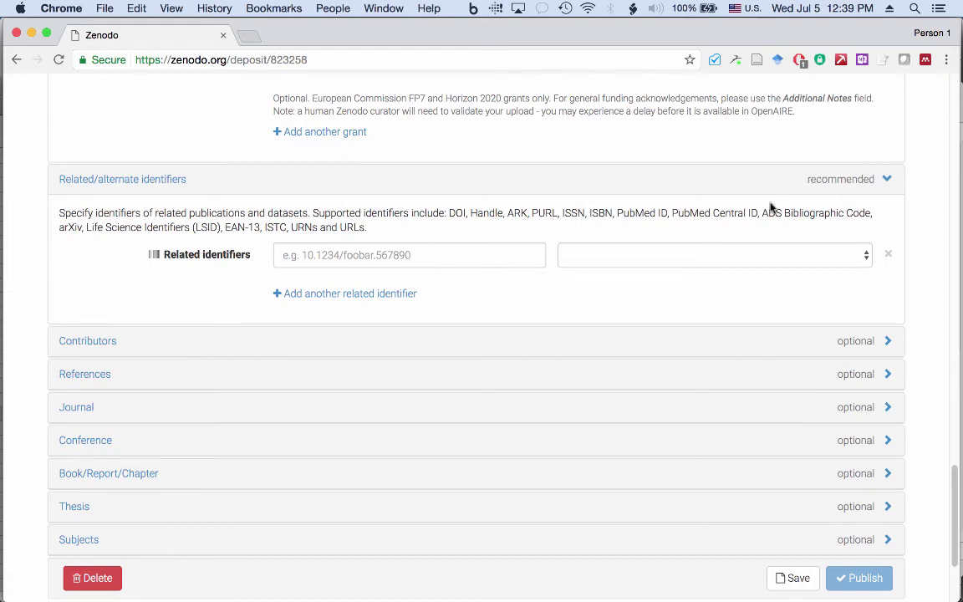
Step: Dismiss the stray browser menu and expand the Contributors section
{"action": "right_click", "coordinate": [126, 289]}
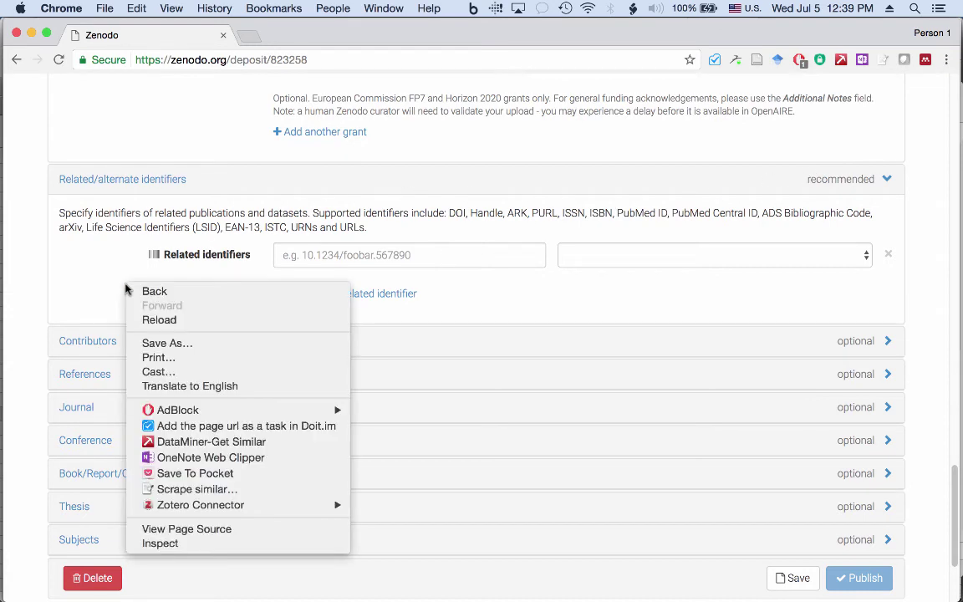
{"action": "left_click", "coordinate": [99, 288]}
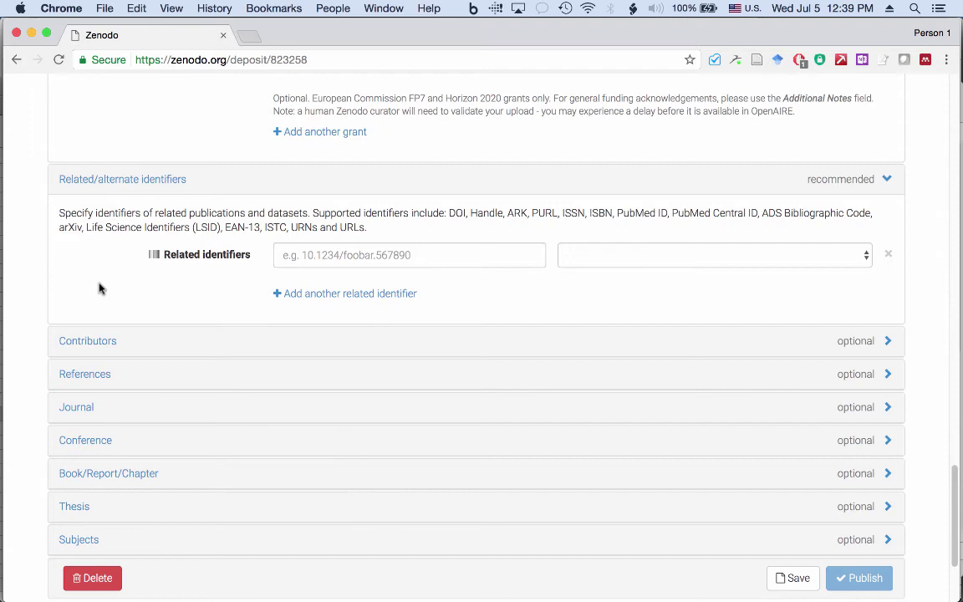
{"action": "left_click", "coordinate": [866, 343]}
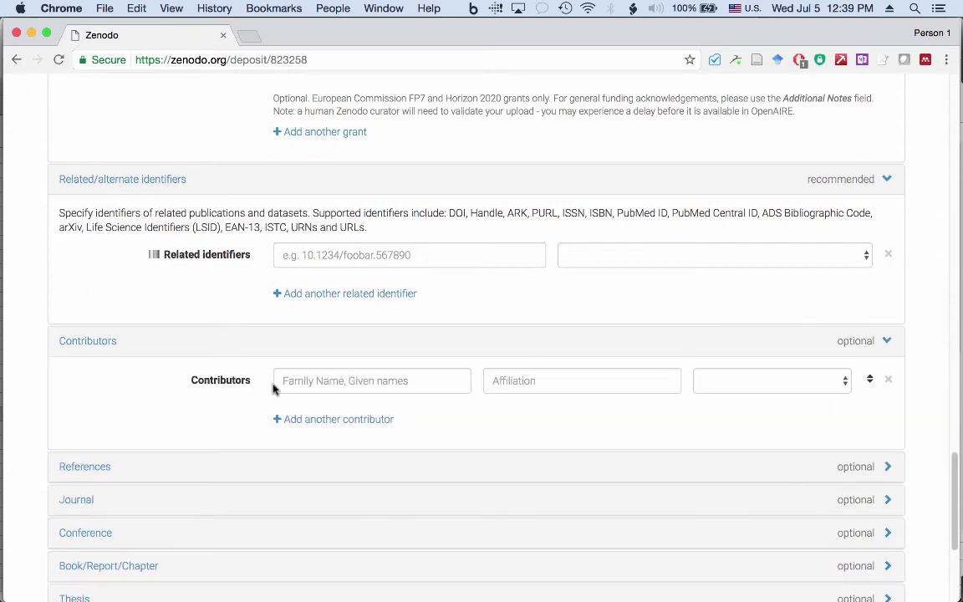
{"action": "scroll", "coordinate": [105, 389], "scroll_direction": "down", "scroll_amount": 2}
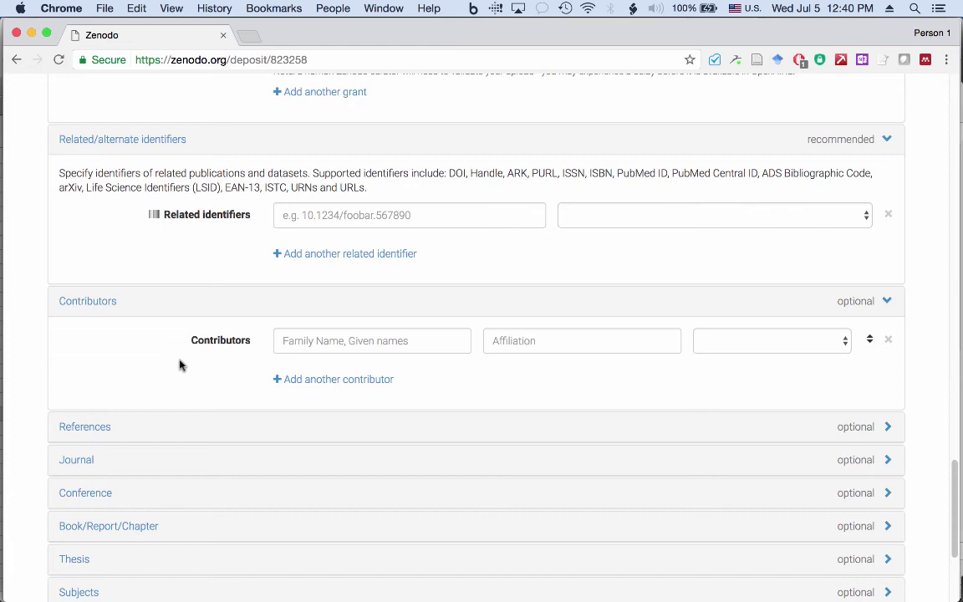
{"action": "scroll", "coordinate": [179, 364], "scroll_direction": "down", "scroll_amount": 1}
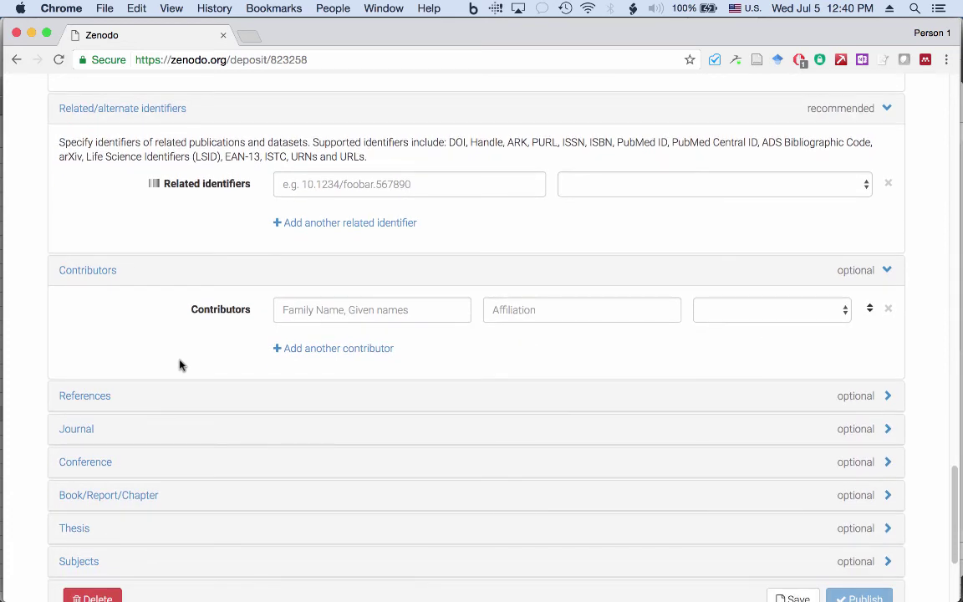
Step: Expand the References and Journal sections, leaving journal title, volume, issue and pages blank
{"action": "left_click", "coordinate": [888, 397]}
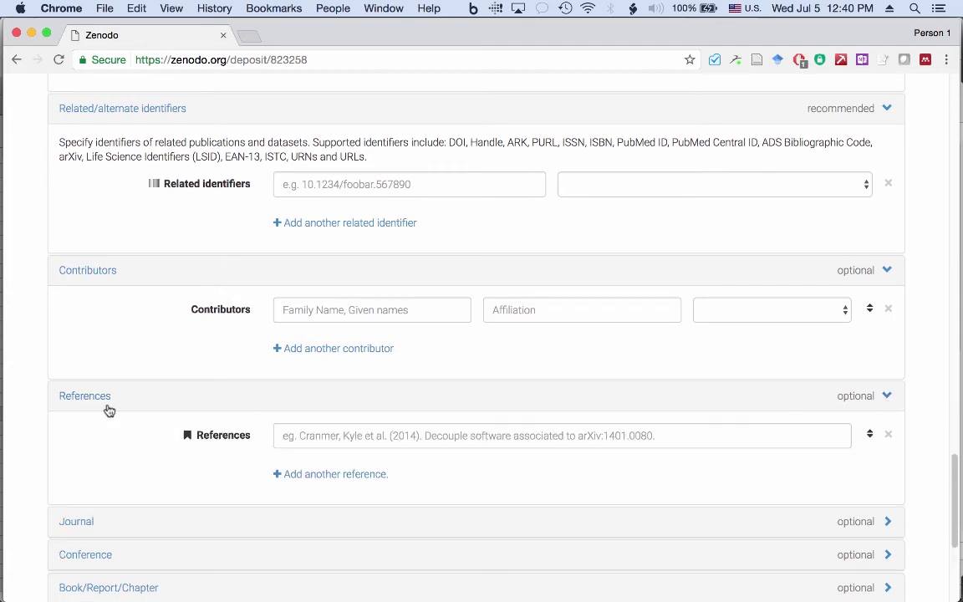
{"action": "scroll", "coordinate": [109, 408], "scroll_direction": "down", "scroll_amount": 2}
{"action": "scroll", "coordinate": [109, 411], "scroll_direction": "down", "scroll_amount": 3}
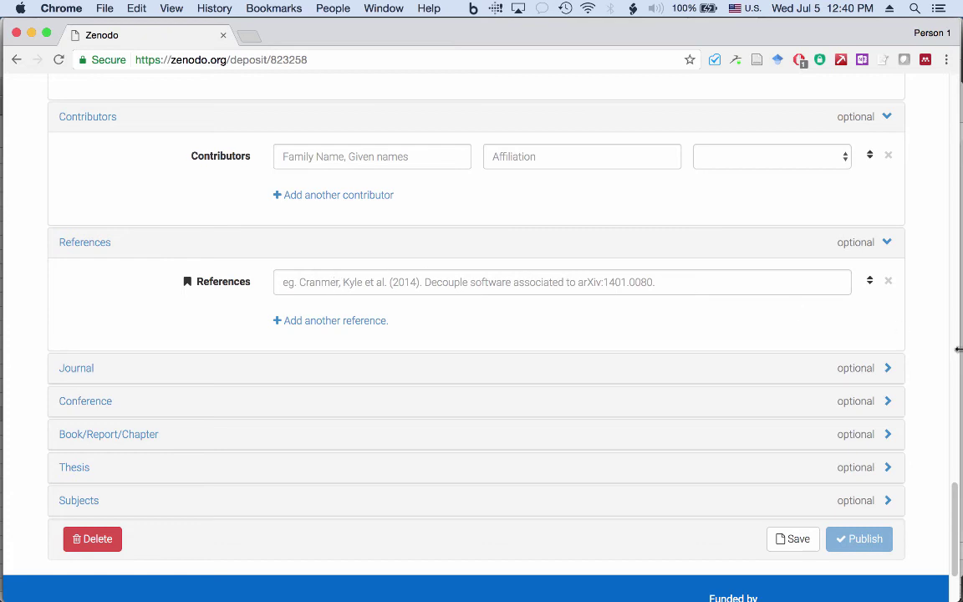
{"action": "left_click", "coordinate": [890, 369]}
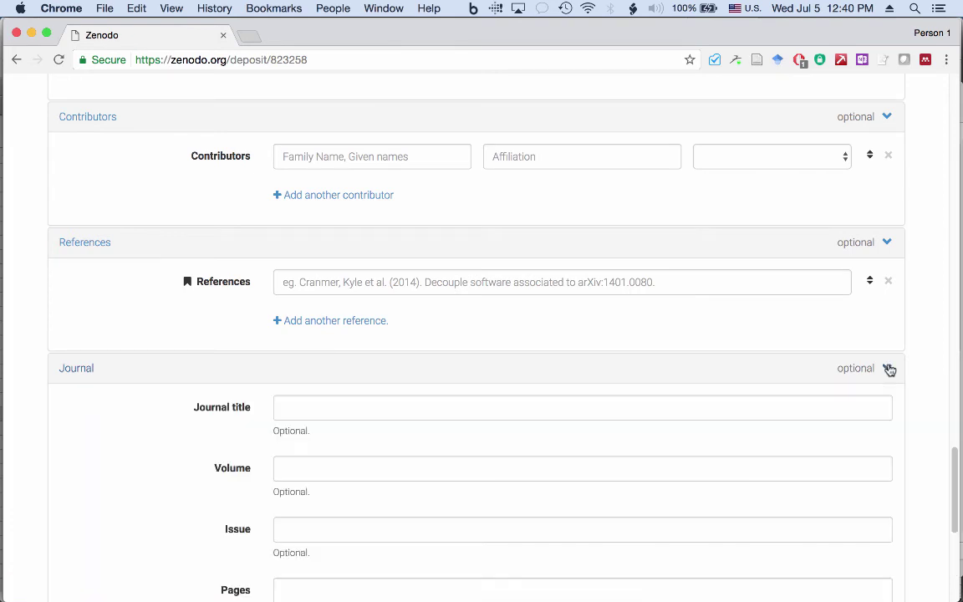
{"action": "scroll", "coordinate": [71, 440], "scroll_direction": "down", "scroll_amount": 1}
{"action": "scroll", "coordinate": [71, 440], "scroll_direction": "down", "scroll_amount": 3}
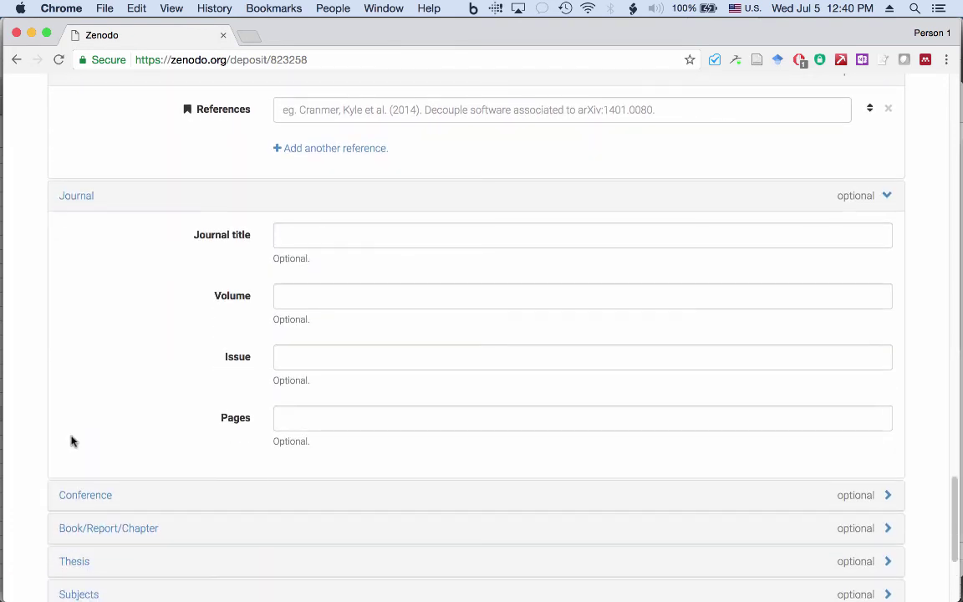
{"action": "scroll", "coordinate": [71, 441], "scroll_direction": "down", "scroll_amount": 1}
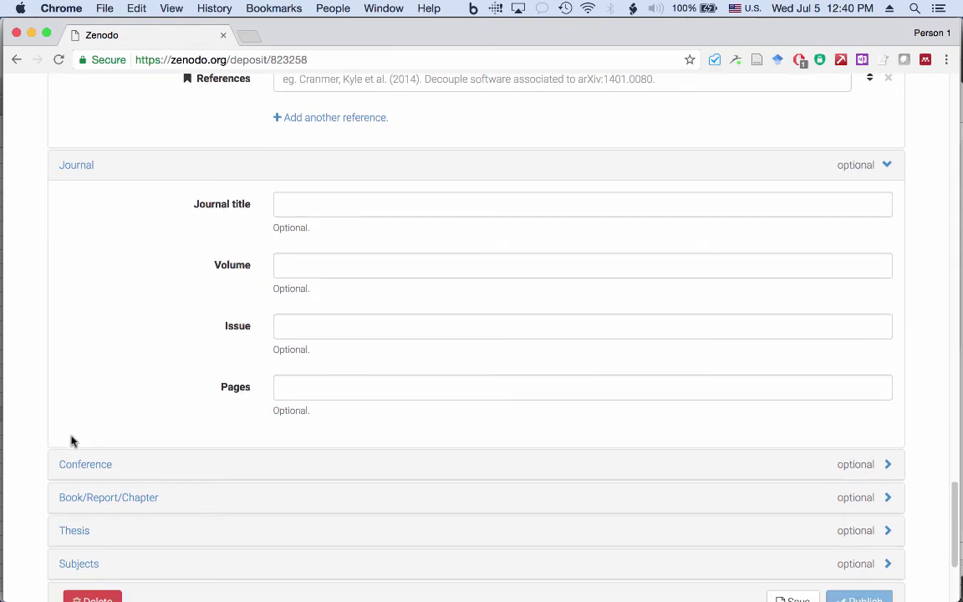
{"action": "scroll", "coordinate": [71, 440], "scroll_direction": "down", "scroll_amount": 1}
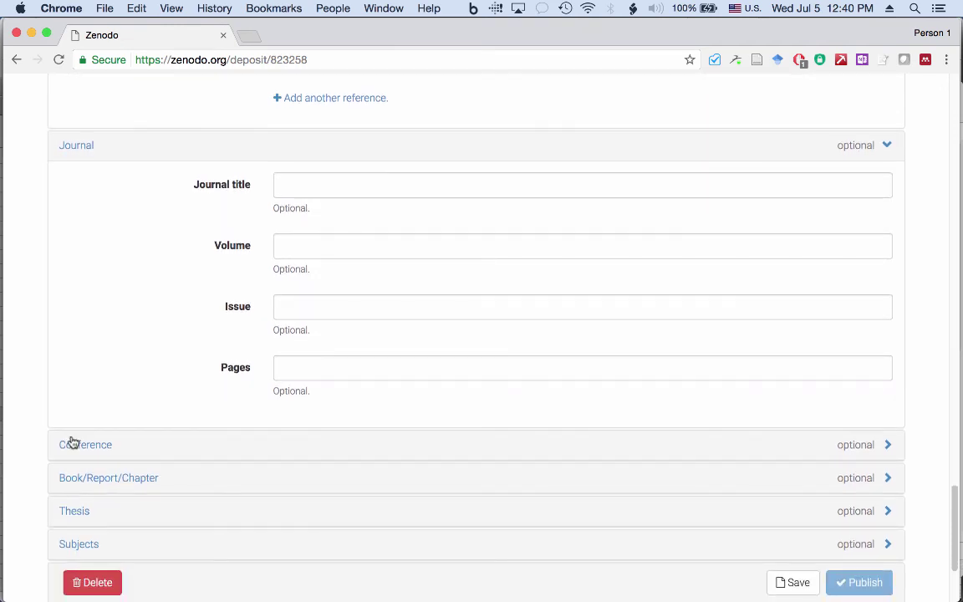
{"action": "scroll", "coordinate": [71, 440], "scroll_direction": "down", "scroll_amount": 3}
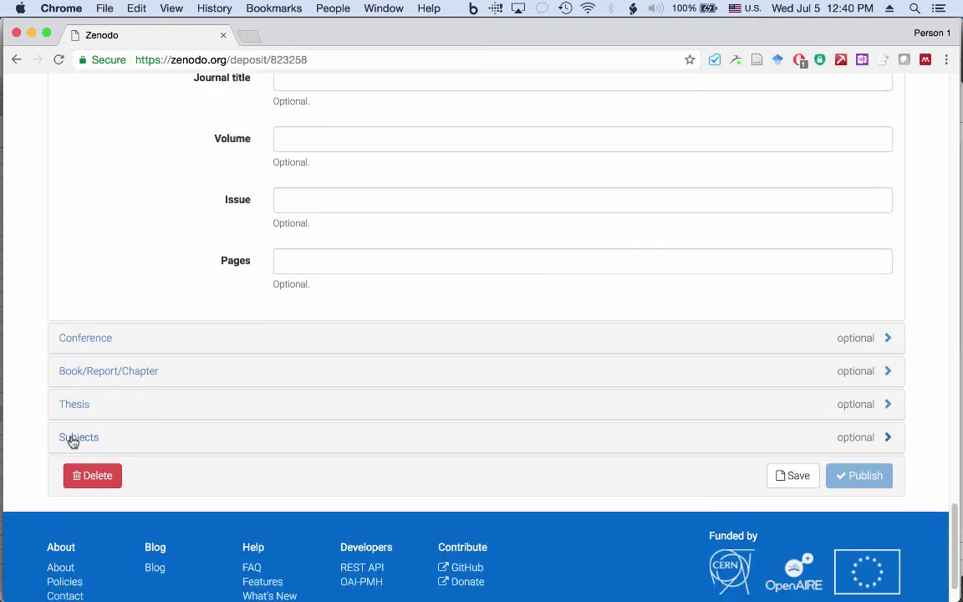
Step: Expand Conference and enter the title 'Annual Winter Meeting of the Linguistic Society of America'
{"action": "left_click", "coordinate": [885, 338]}
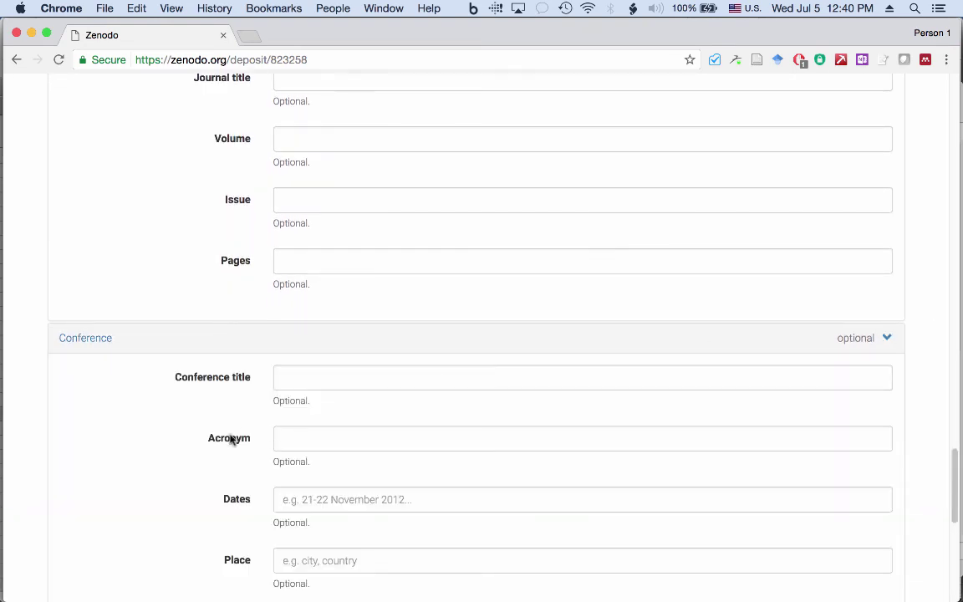
{"action": "scroll", "coordinate": [201, 447], "scroll_direction": "down", "scroll_amount": 1}
{"action": "scroll", "coordinate": [167, 459], "scroll_direction": "down", "scroll_amount": 4}
{"action": "left_click", "coordinate": [300, 240]}
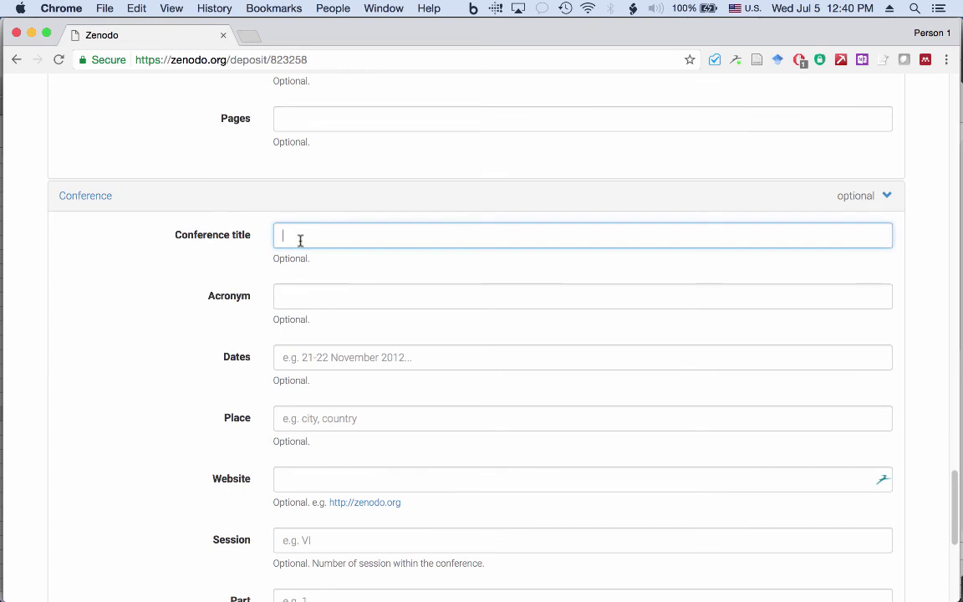
{"action": "type", "text": "Annual Winter Meeting of the Linguistic "}
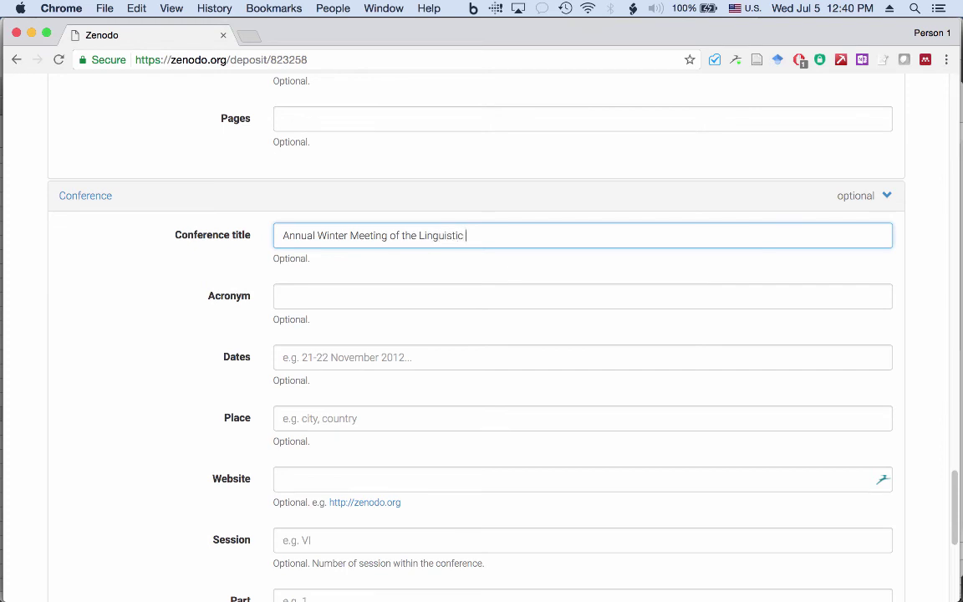
{"action": "type", "text": "Society of America"}
Step: Give the conference acronym 'LSA 2006' and dates '2006'
{"action": "left_click", "coordinate": [299, 297]}
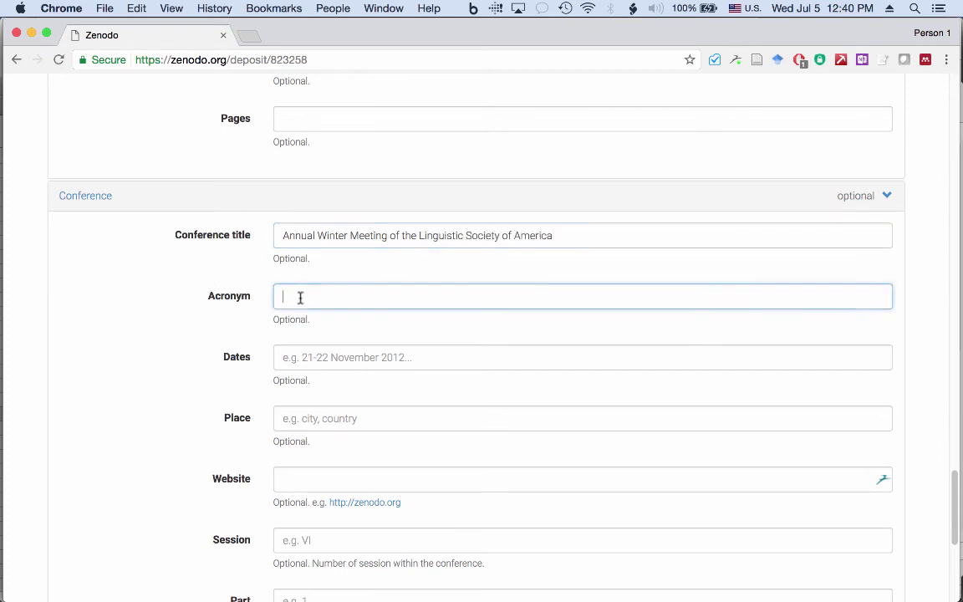
{"action": "type", "text": "LSA 2006"}
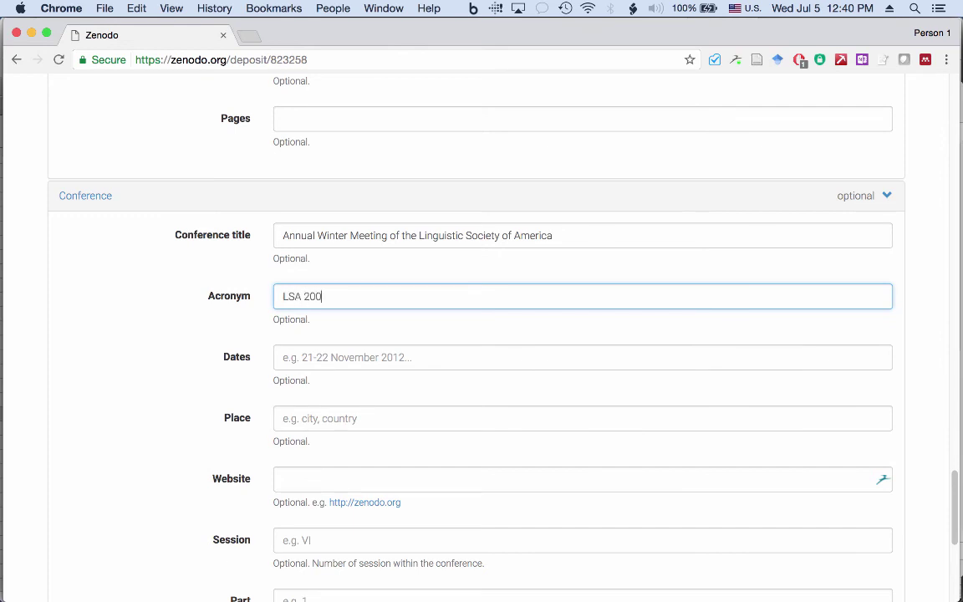
{"action": "left_click", "coordinate": [334, 357]}
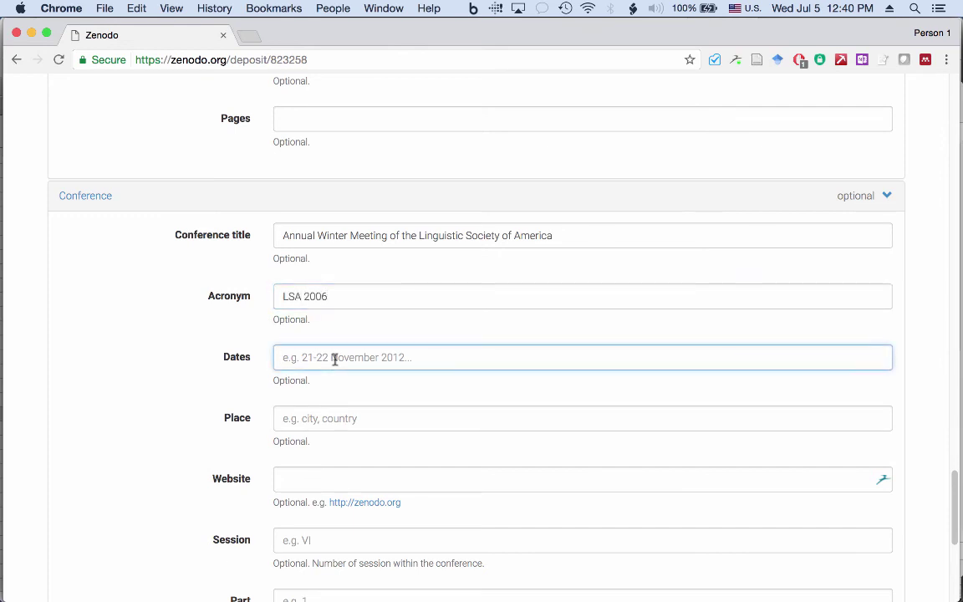
{"action": "type", "text": "2006"}
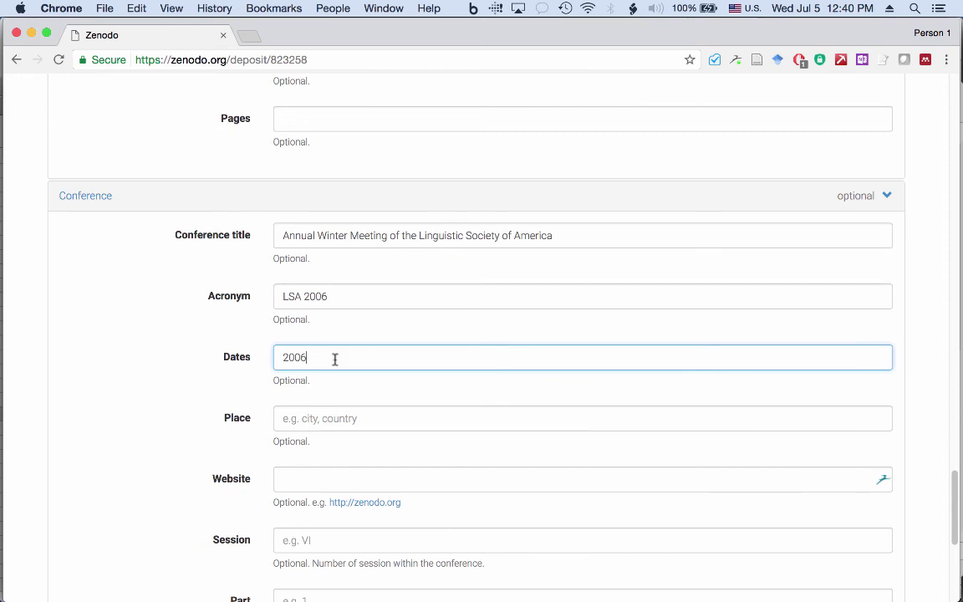
{"action": "scroll", "coordinate": [161, 430], "scroll_direction": "down", "scroll_amount": 1}
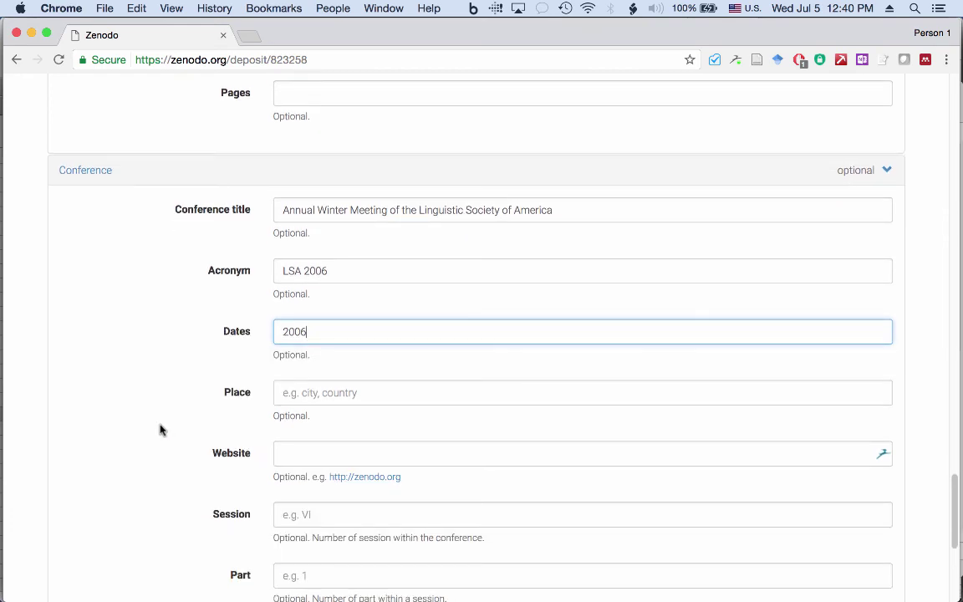
{"action": "scroll", "coordinate": [161, 430], "scroll_direction": "down", "scroll_amount": 1}
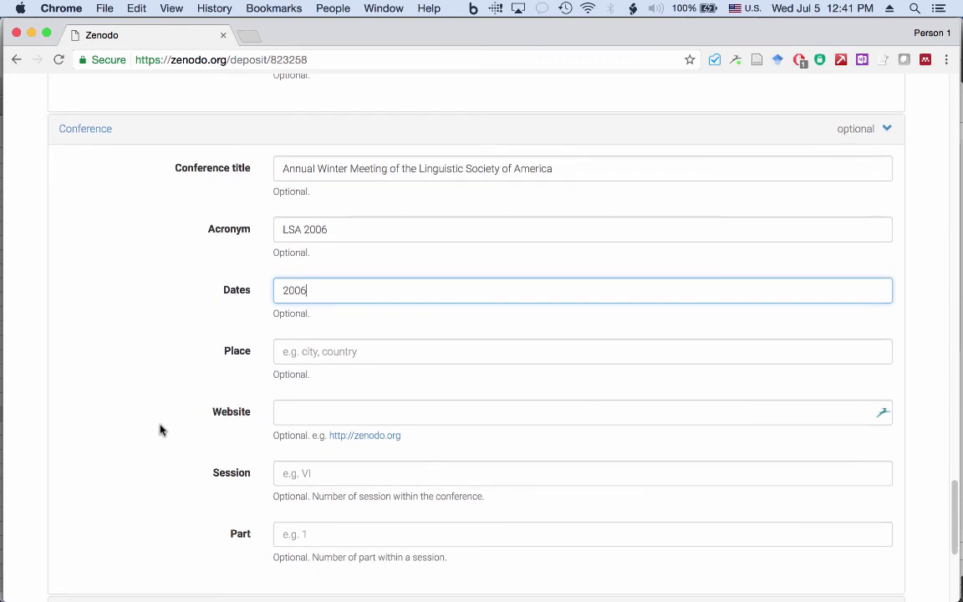
{"action": "scroll", "coordinate": [161, 430], "scroll_direction": "down", "scroll_amount": 1}
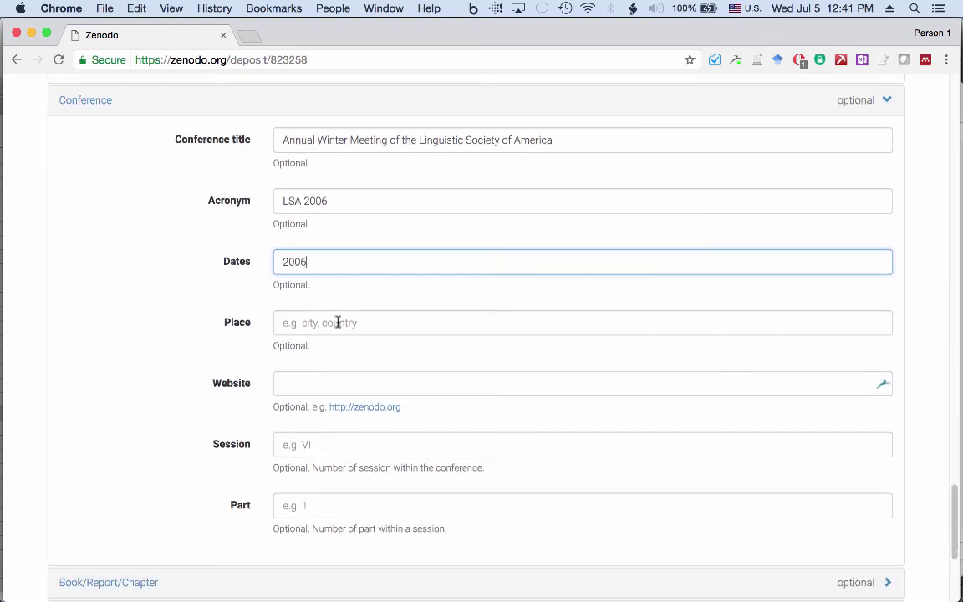
{"action": "scroll", "coordinate": [189, 408], "scroll_direction": "down", "scroll_amount": 3}
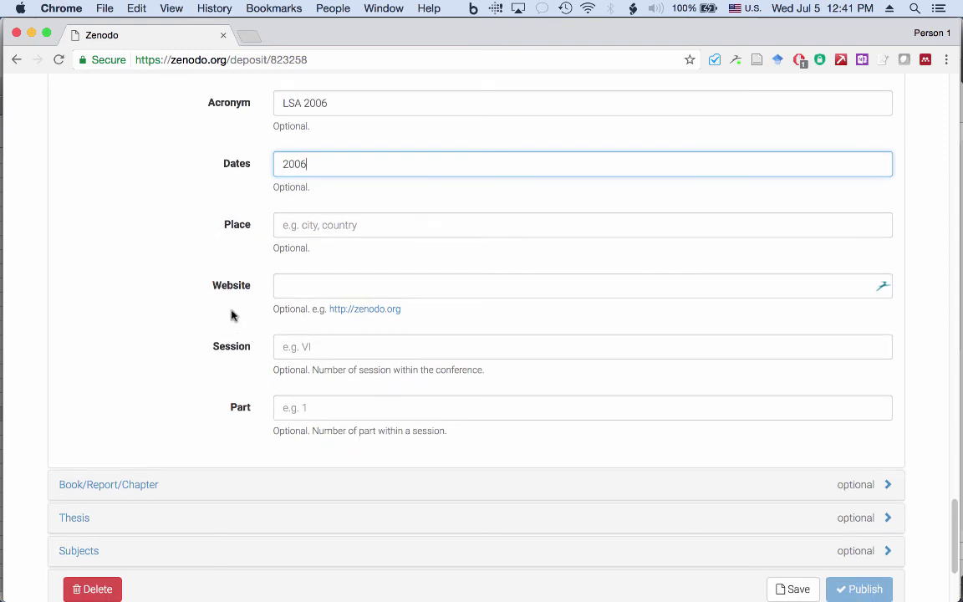
{"action": "scroll", "coordinate": [232, 315], "scroll_direction": "down", "scroll_amount": 2}
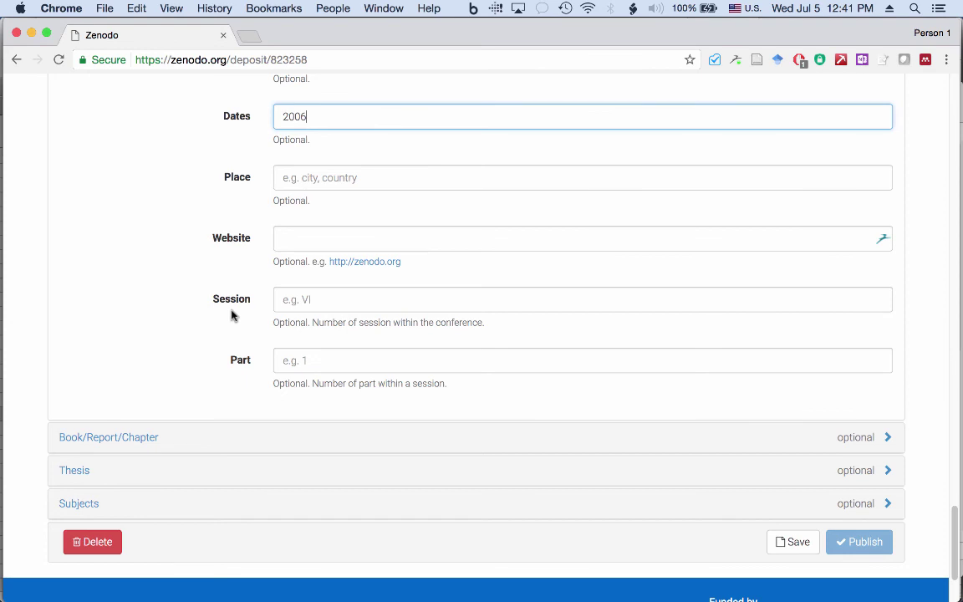
{"action": "scroll", "coordinate": [233, 315], "scroll_direction": "down", "scroll_amount": 2}
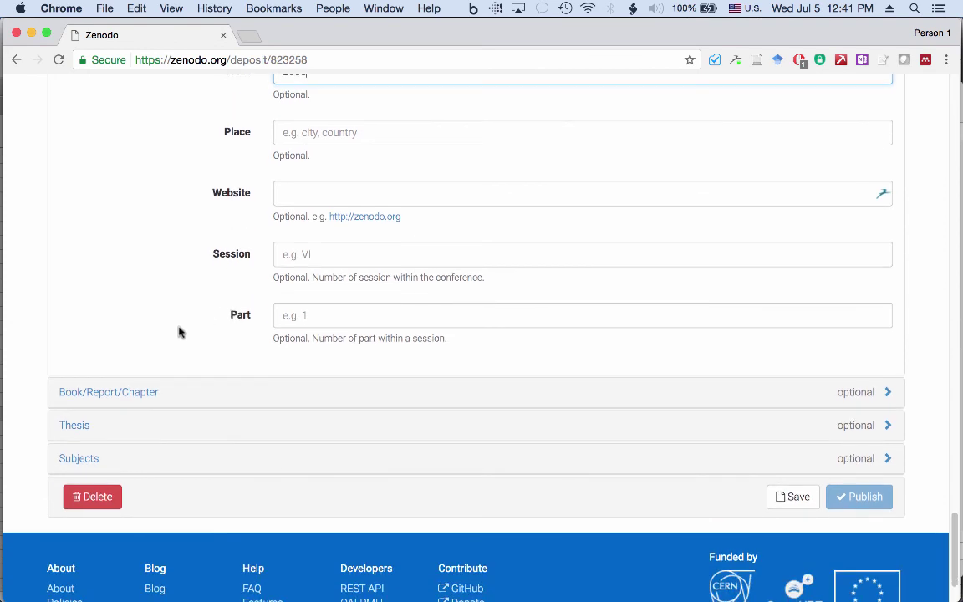
Step: Expand the Book/Report/Chapter, Thesis and Subjects sections, leaving all of them empty
{"action": "left_click", "coordinate": [886, 393]}
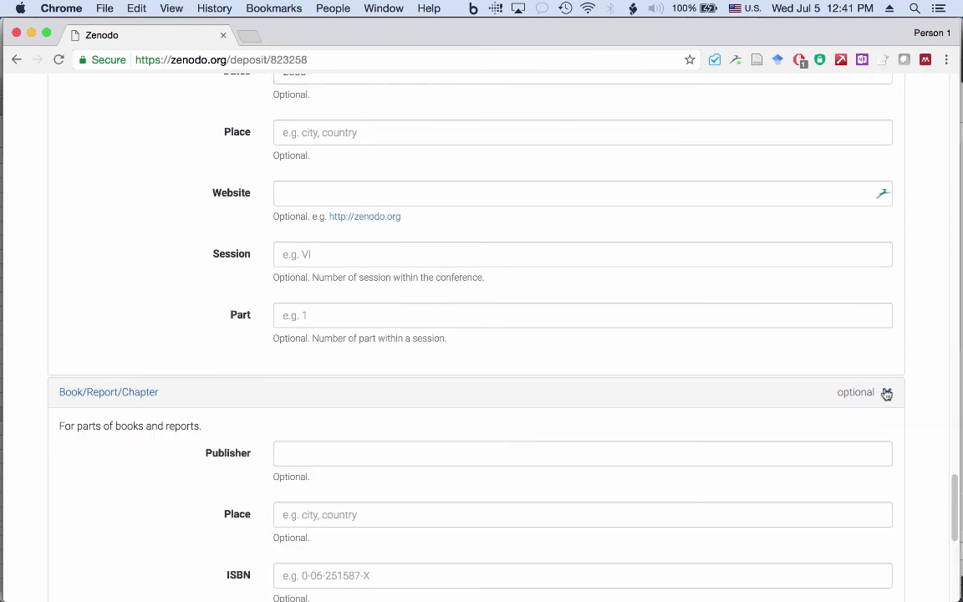
{"action": "scroll", "coordinate": [132, 474], "scroll_direction": "down", "scroll_amount": 5}
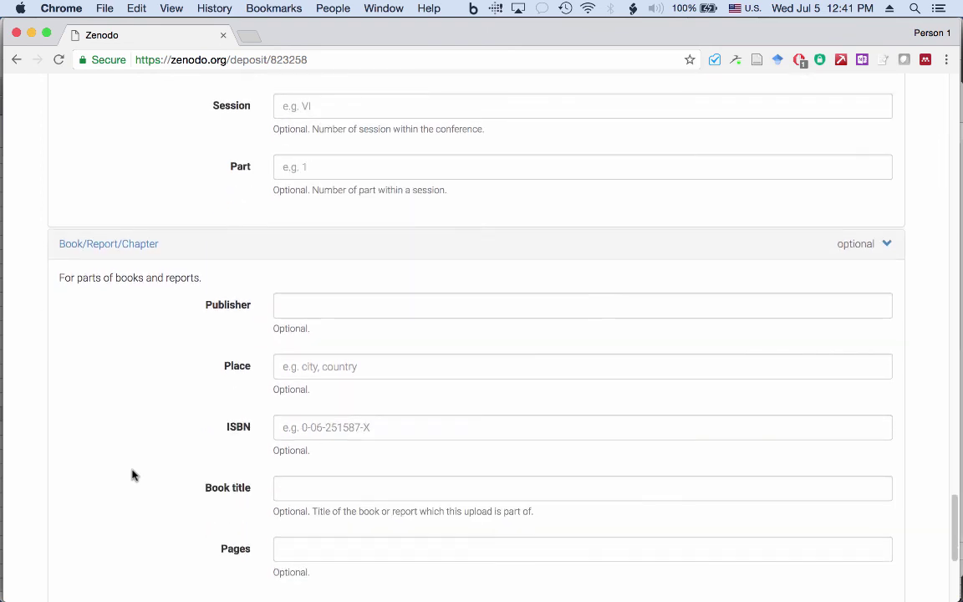
{"action": "scroll", "coordinate": [132, 474], "scroll_direction": "down", "scroll_amount": 4}
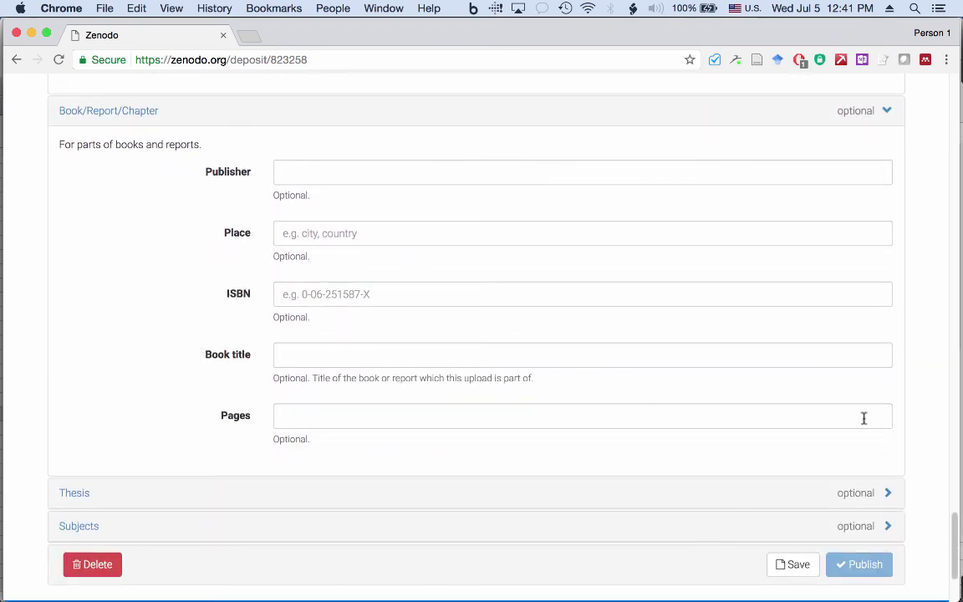
{"action": "left_click", "coordinate": [829, 496]}
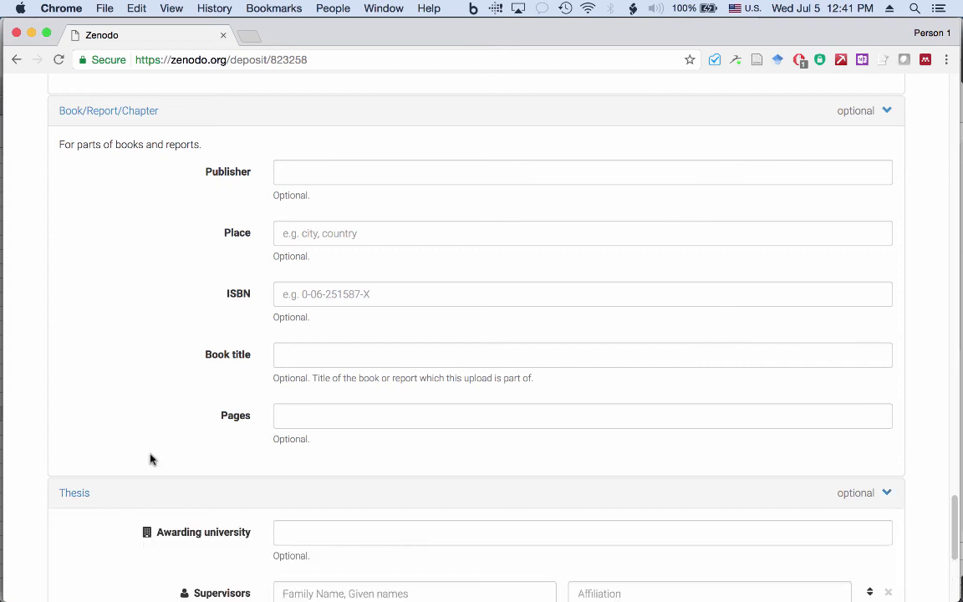
{"action": "scroll", "coordinate": [92, 436], "scroll_direction": "down", "scroll_amount": 6}
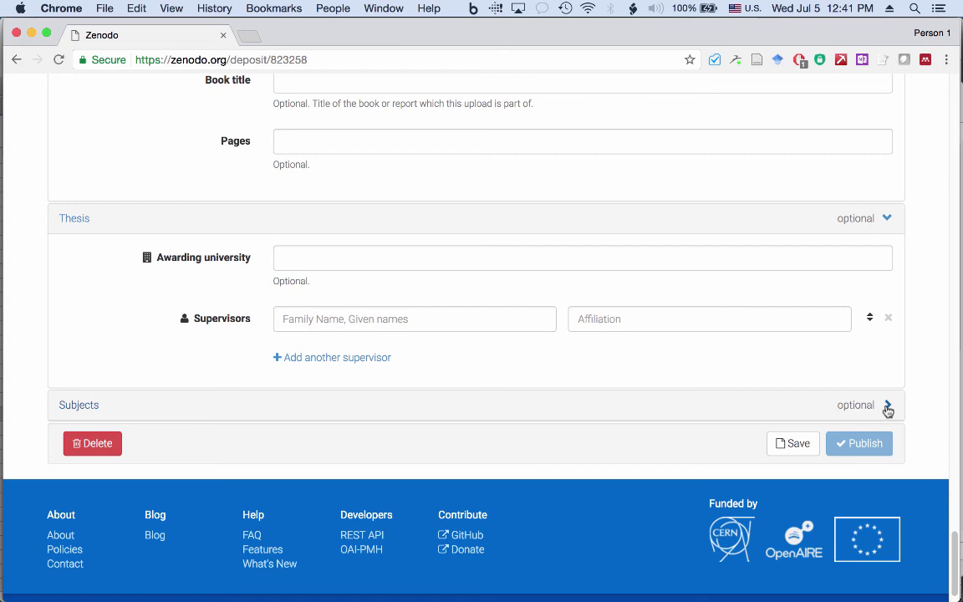
{"action": "left_click", "coordinate": [887, 406]}
{"action": "scroll", "coordinate": [242, 482], "scroll_direction": "down", "scroll_amount": 2}
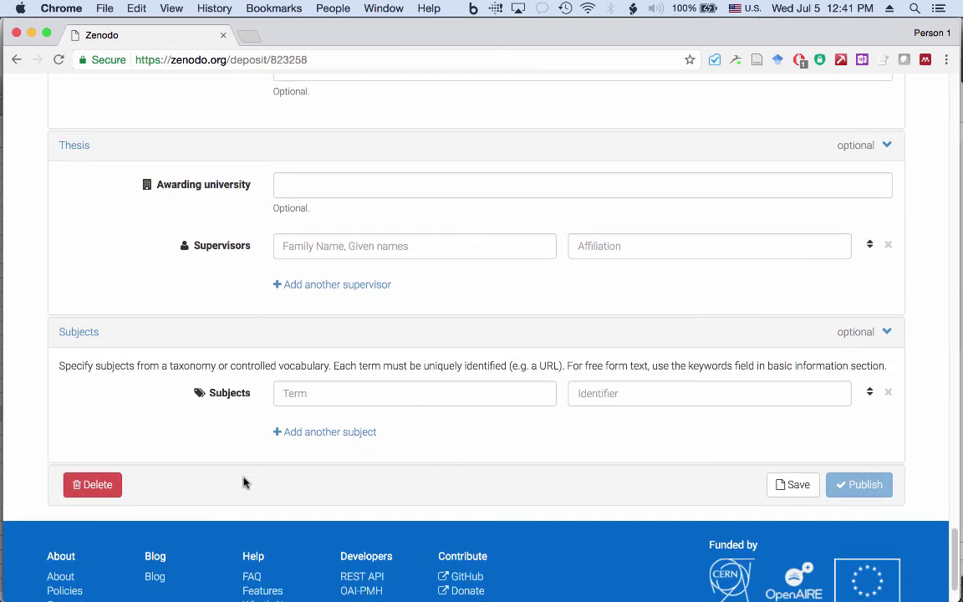
Step: Save the draft metadata until 'Saved successfully' appears, then go for Publish
{"action": "left_click", "coordinate": [799, 492]}
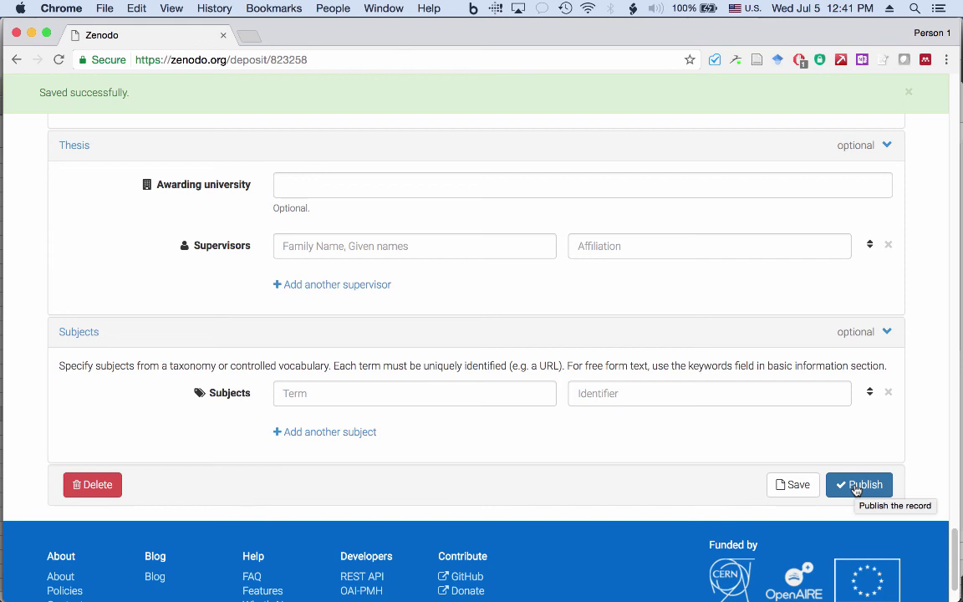
{"action": "left_click", "coordinate": [856, 490]}
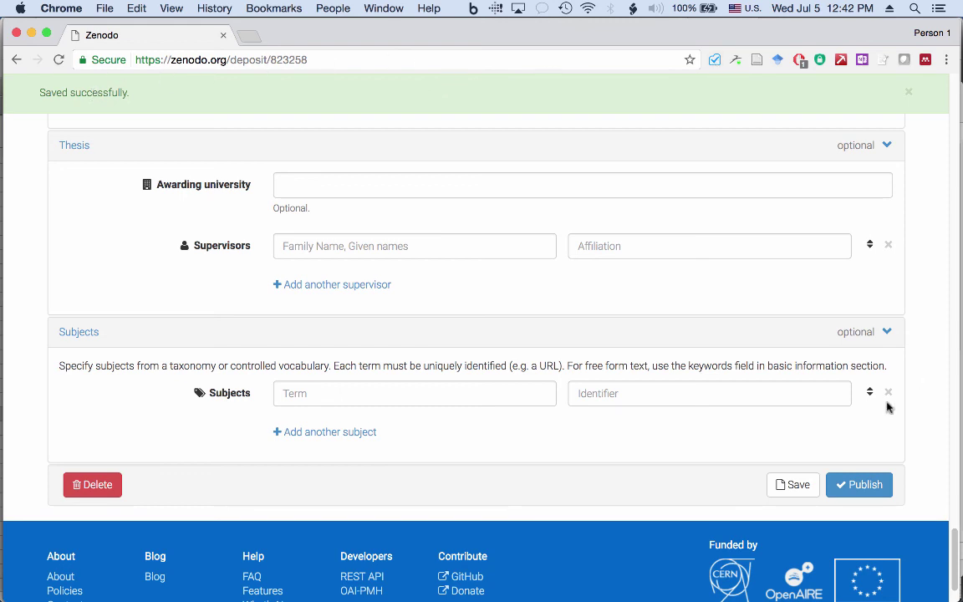
Step: Publish the record as DOI 10.5281/zenodo.823258 and open its Repository Community page
{"action": "left_click", "coordinate": [848, 490]}
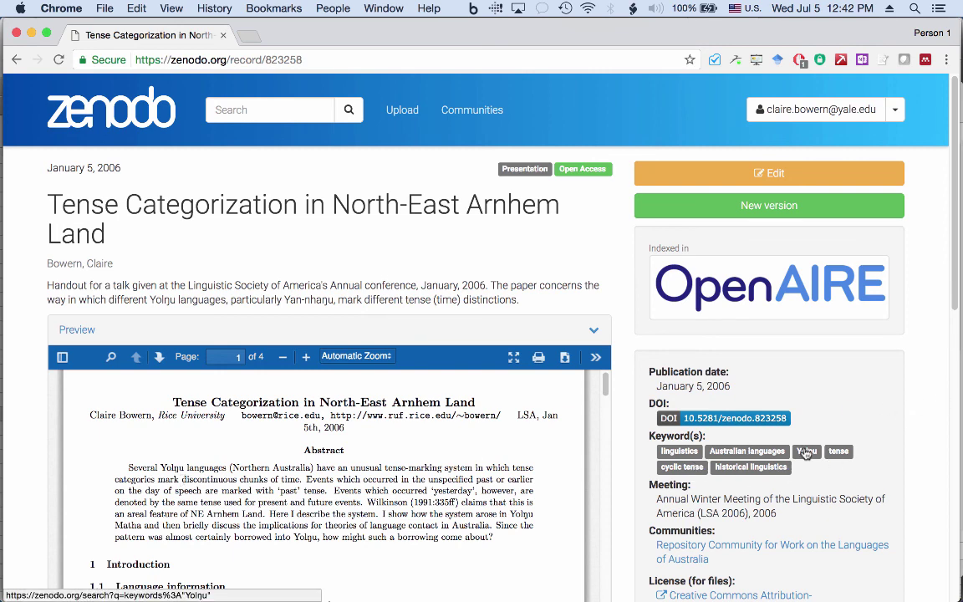
{"action": "scroll", "coordinate": [878, 465], "scroll_direction": "down", "scroll_amount": 2}
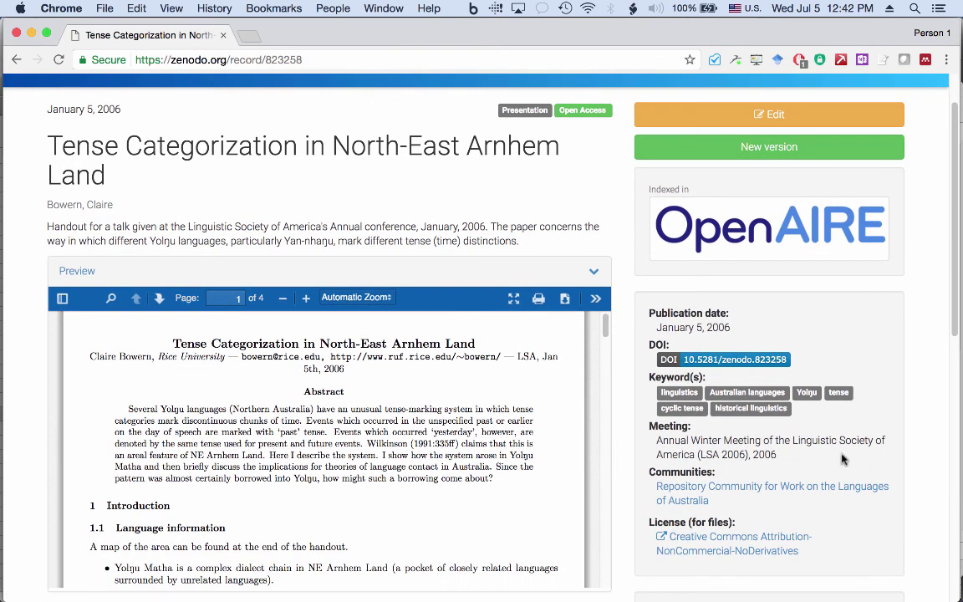
{"action": "left_click", "coordinate": [780, 491]}
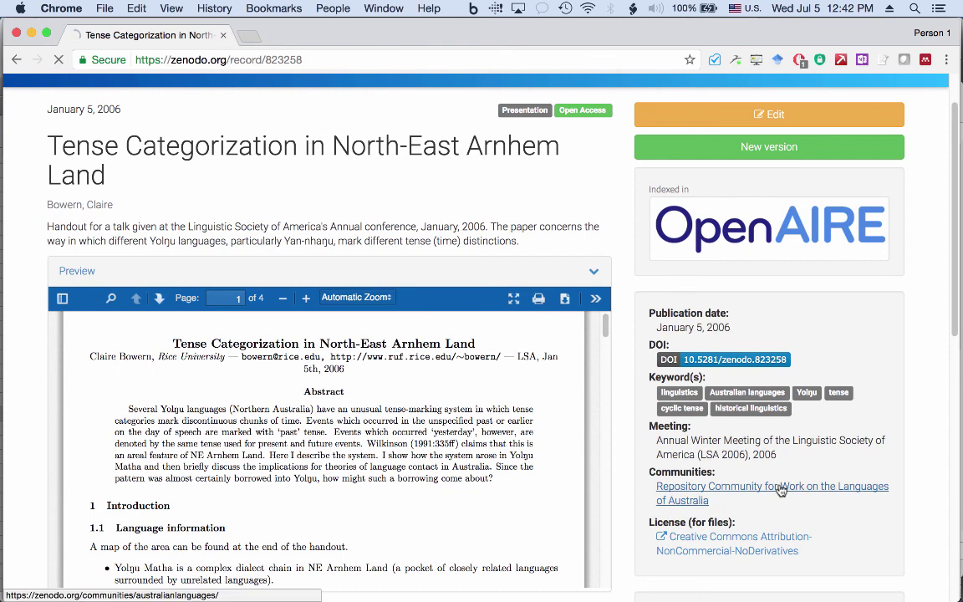